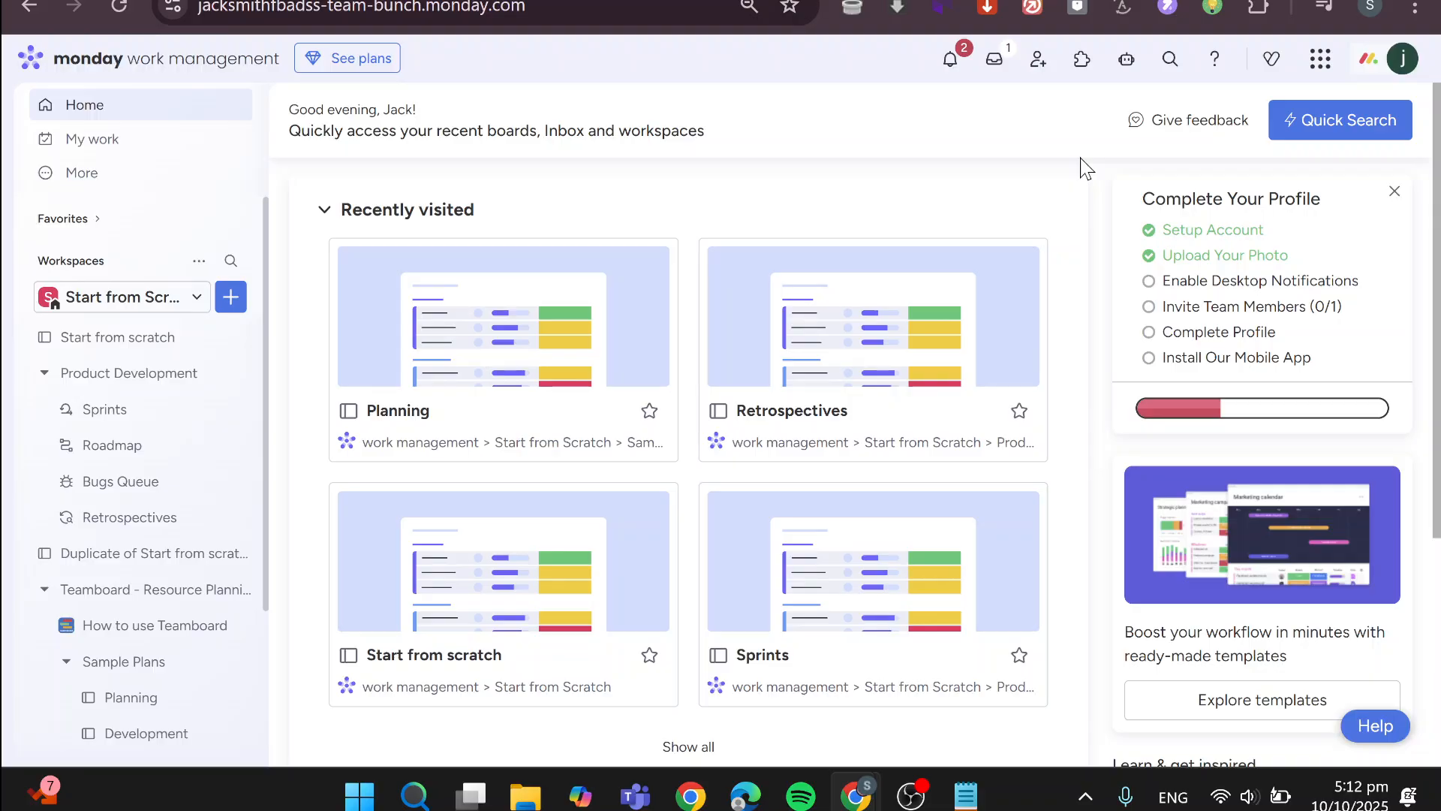
Open the How to use Teamboard guide in the workspace and dismiss its trial banner
{"action": "left_click", "coordinate": [113, 629]}
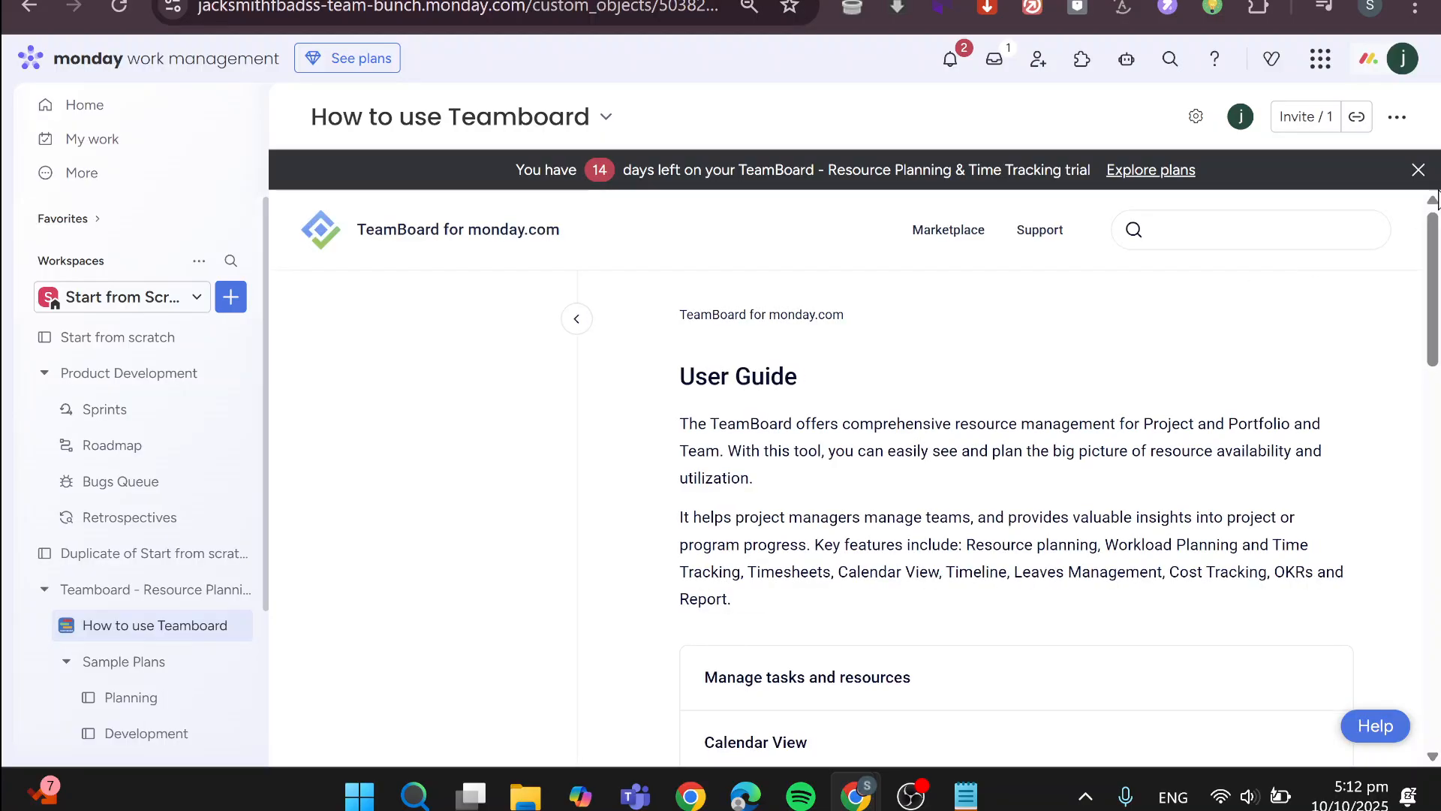
{"action": "left_click", "coordinate": [1418, 170]}
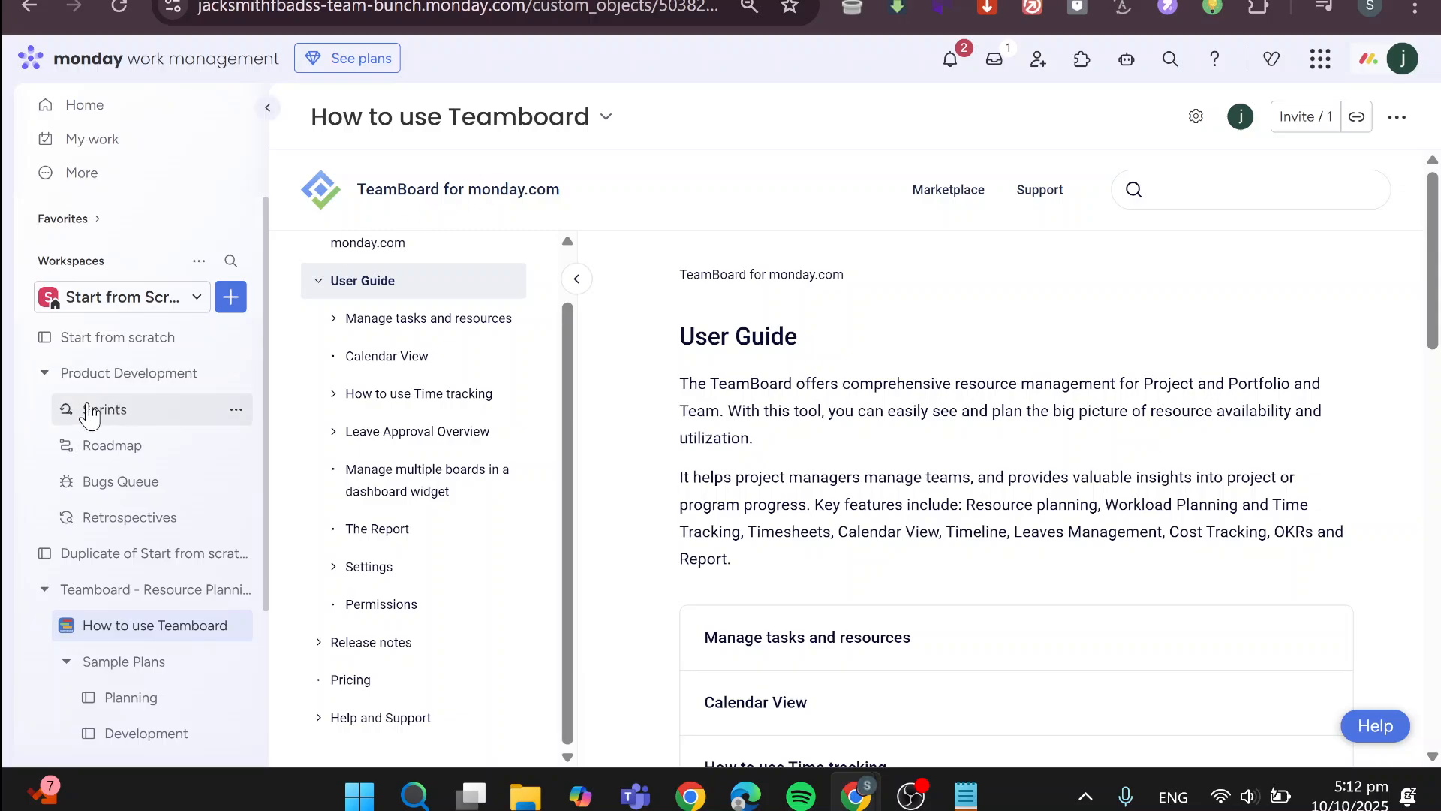
Add a TeamBoard app view to the Start from scratch board
{"action": "left_click", "coordinate": [102, 353]}
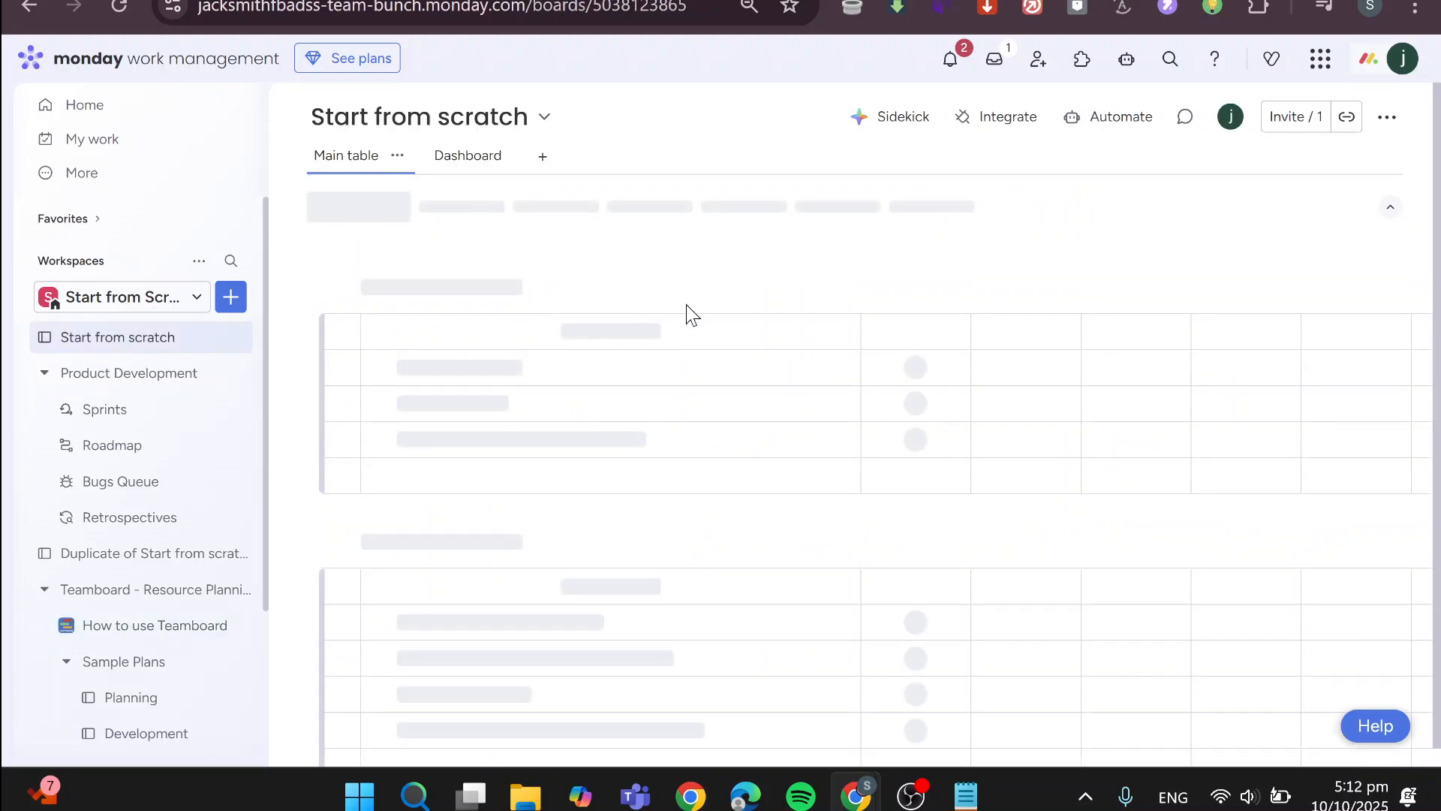
{"action": "left_click", "coordinate": [541, 160]}
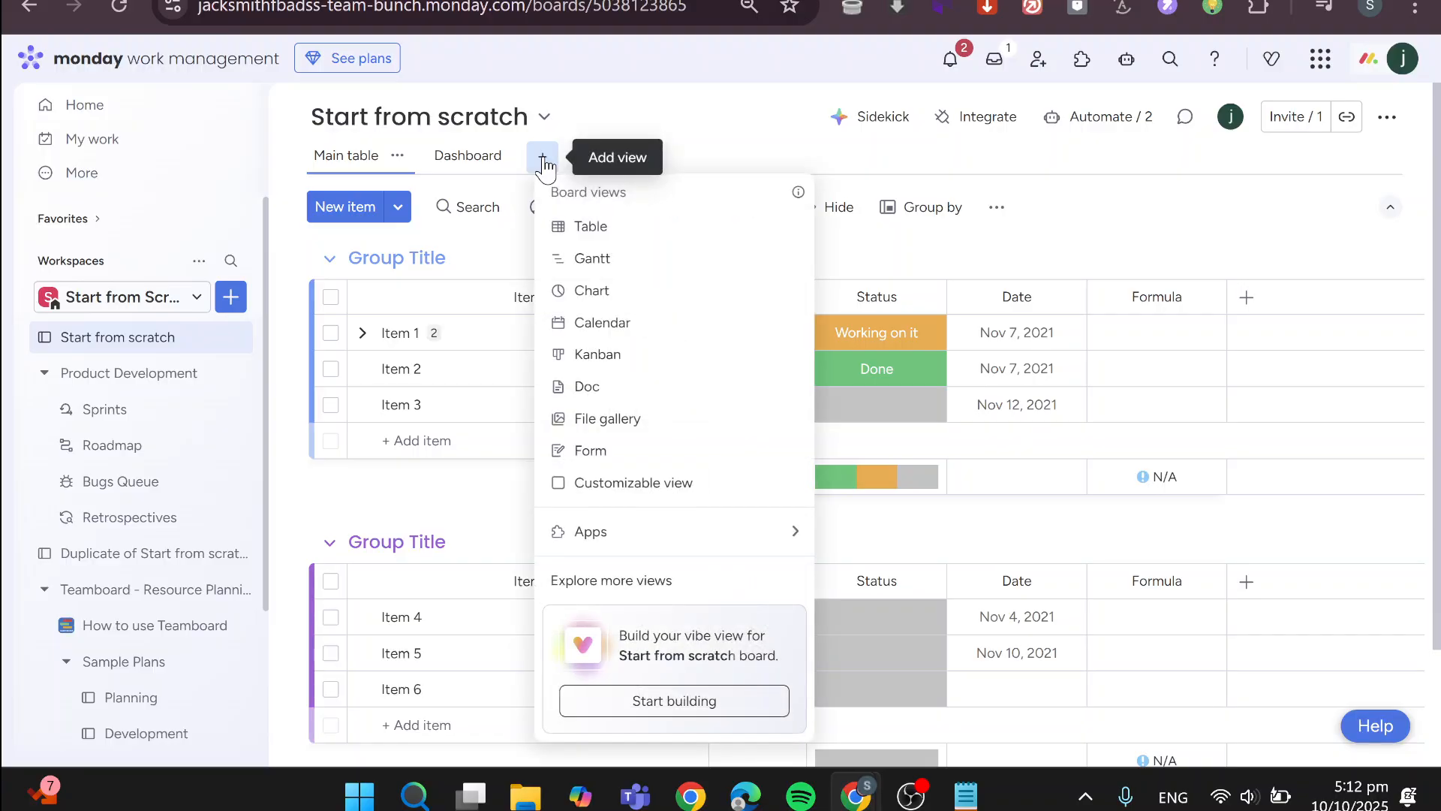
{"action": "mouse_move", "coordinate": [676, 537]}
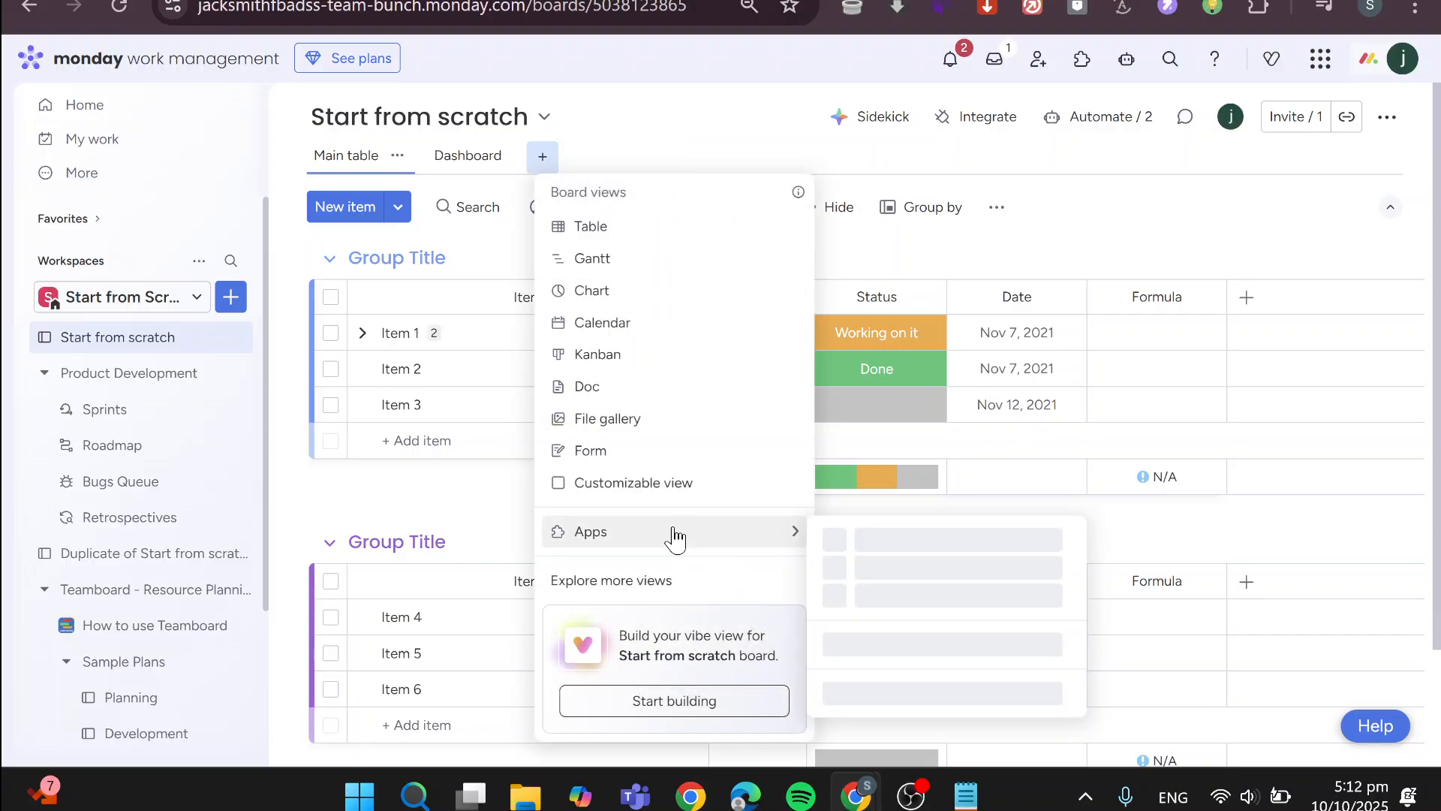
{"action": "left_click", "coordinate": [979, 256]}
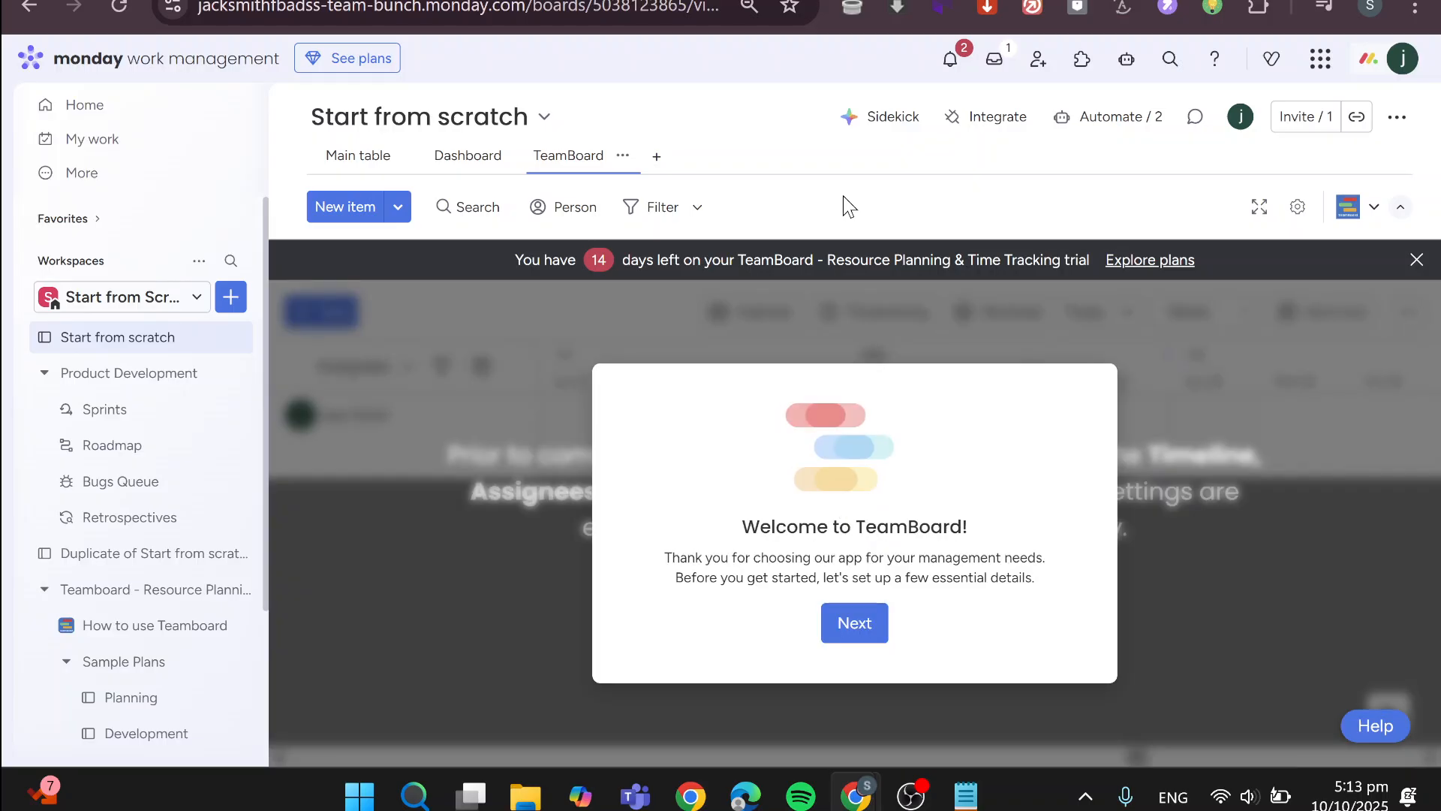
Complete the TeamBoard setup with main items only and the preset column mapping, skipping the product tour
{"action": "left_click", "coordinate": [863, 631]}
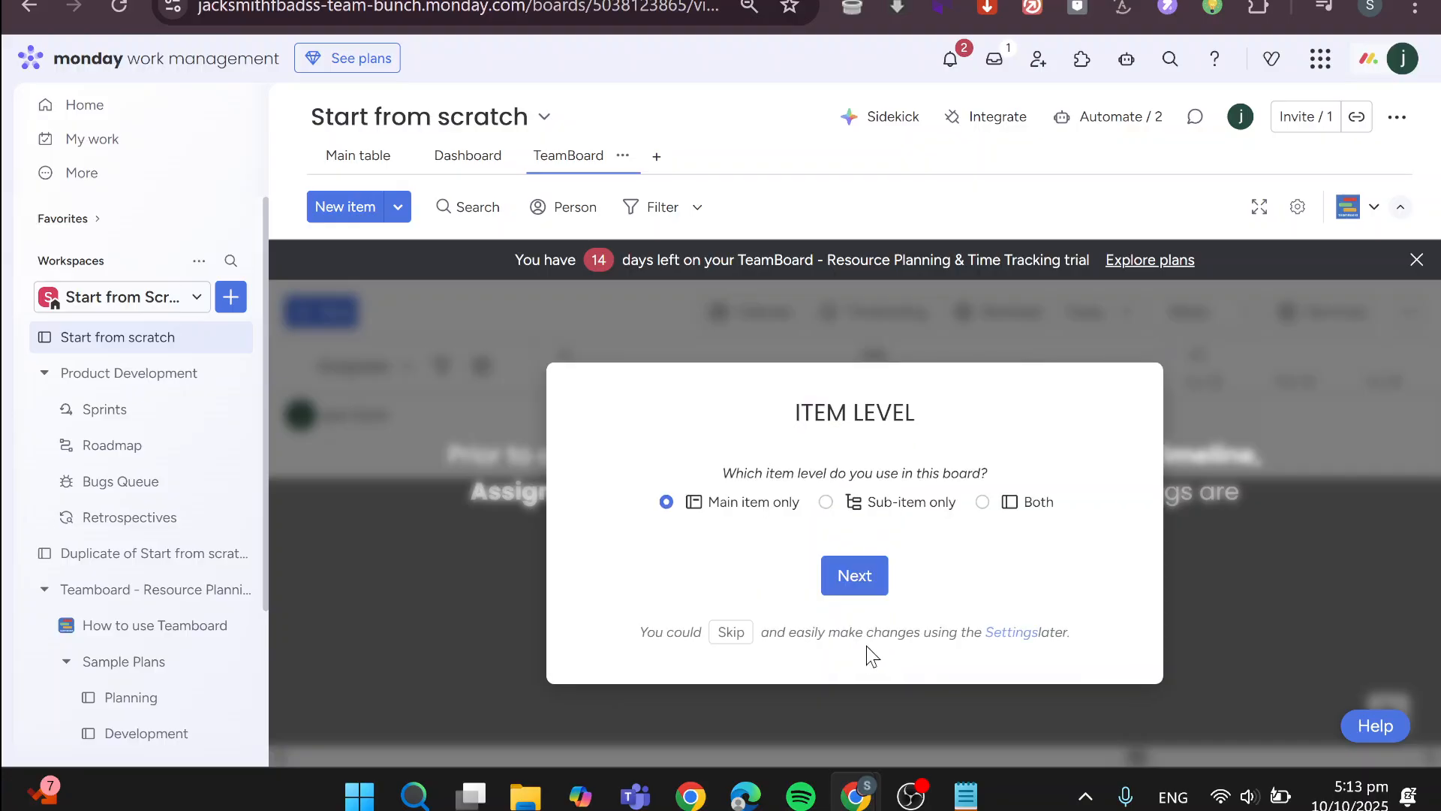
{"action": "left_click", "coordinate": [854, 577]}
{"action": "left_click", "coordinate": [578, 622]}
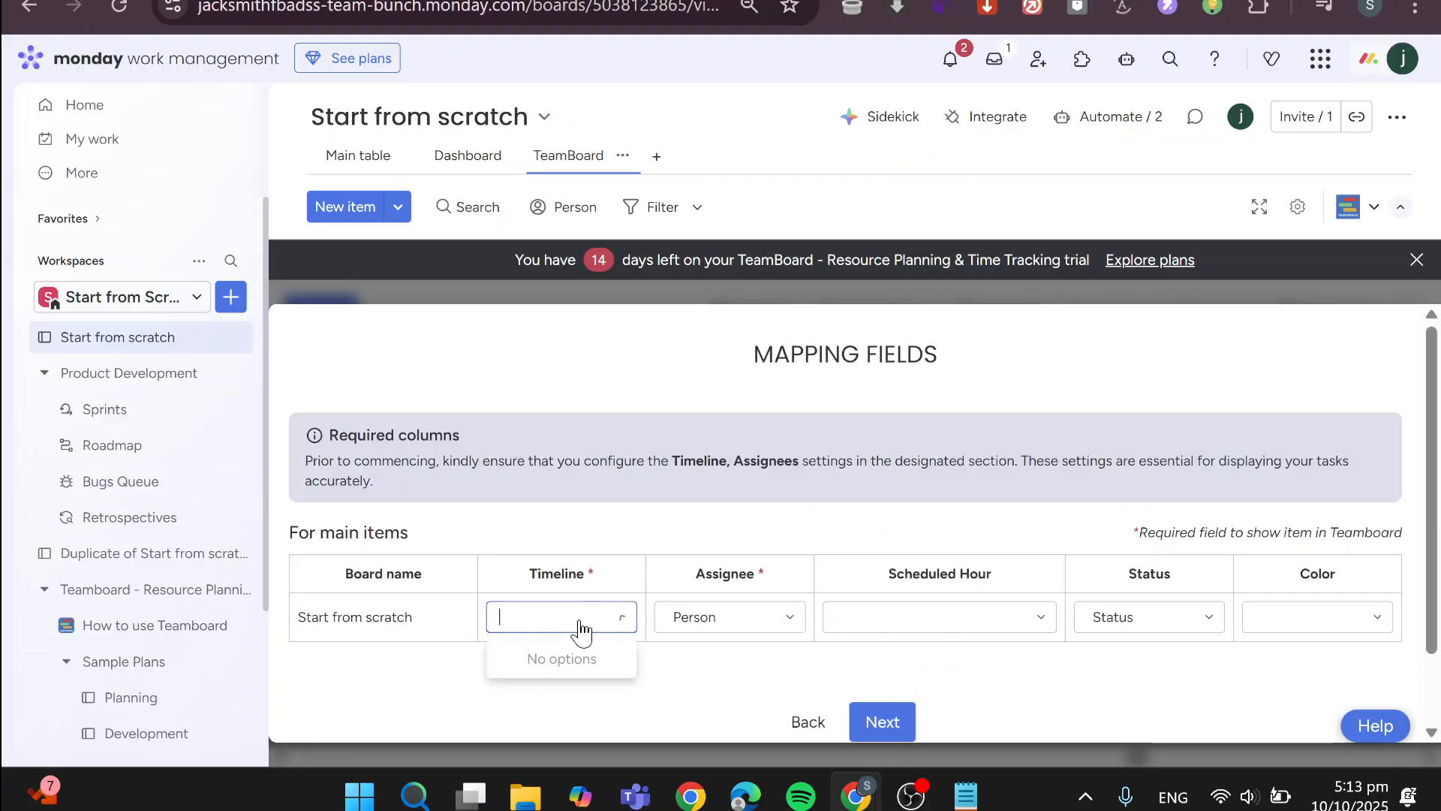
{"action": "left_click", "coordinate": [902, 719]}
{"action": "left_click", "coordinate": [1009, 631]}
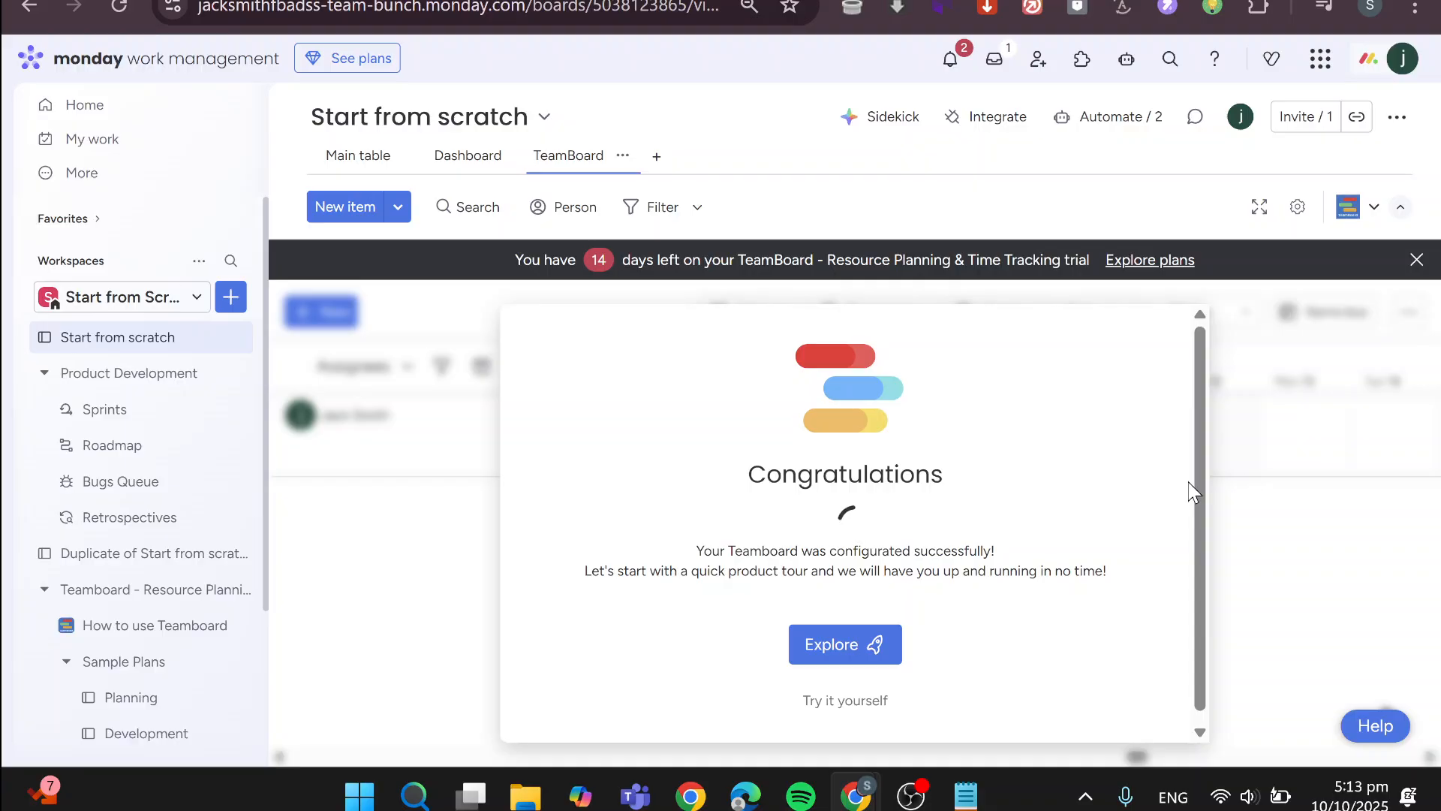
{"action": "left_click", "coordinate": [870, 703]}
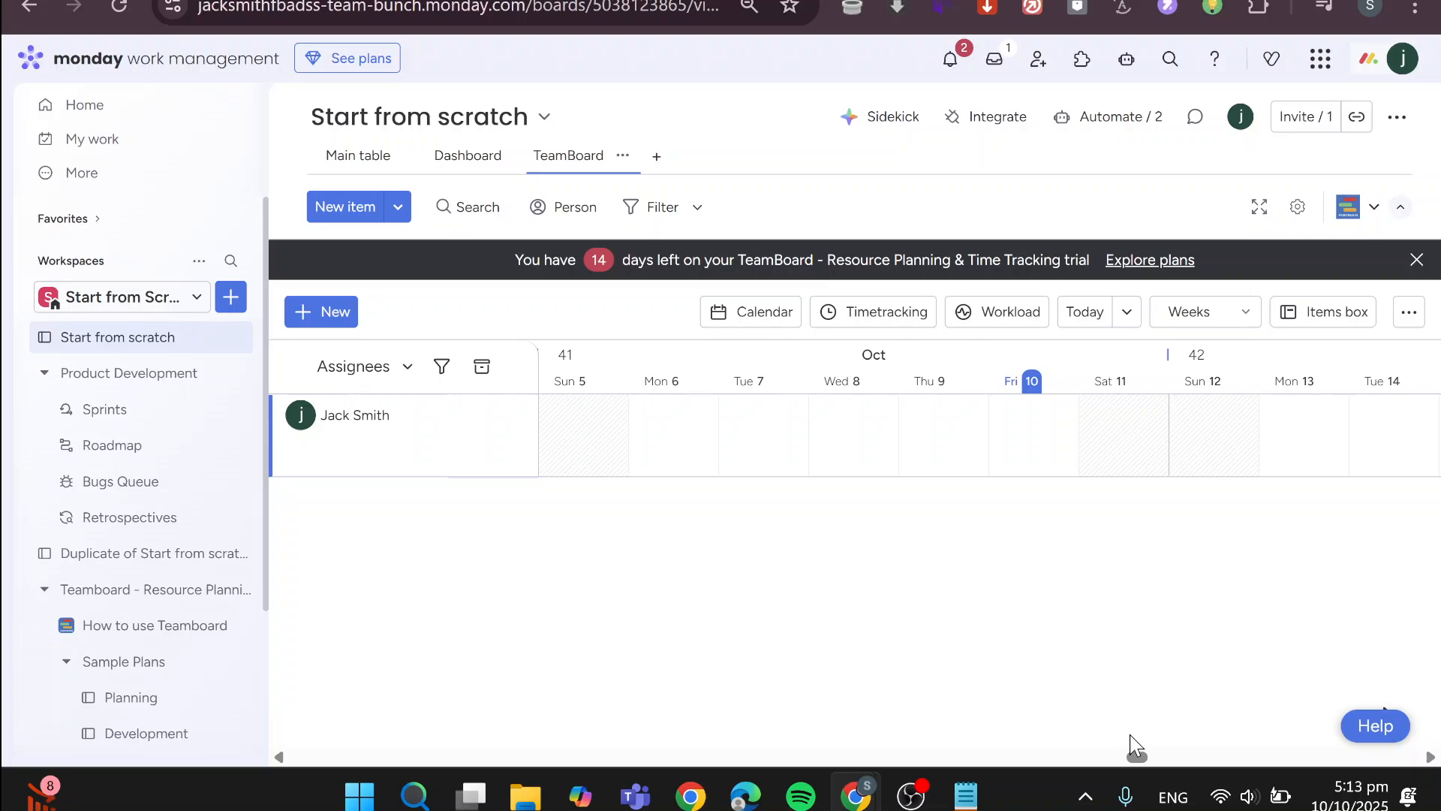
Dismiss the trial banner and open the Holiday Calendar Scheme in TeamBoard's application settings
{"action": "left_click_drag", "start_coordinate": [1141, 757], "coordinate": [1388, 758]}
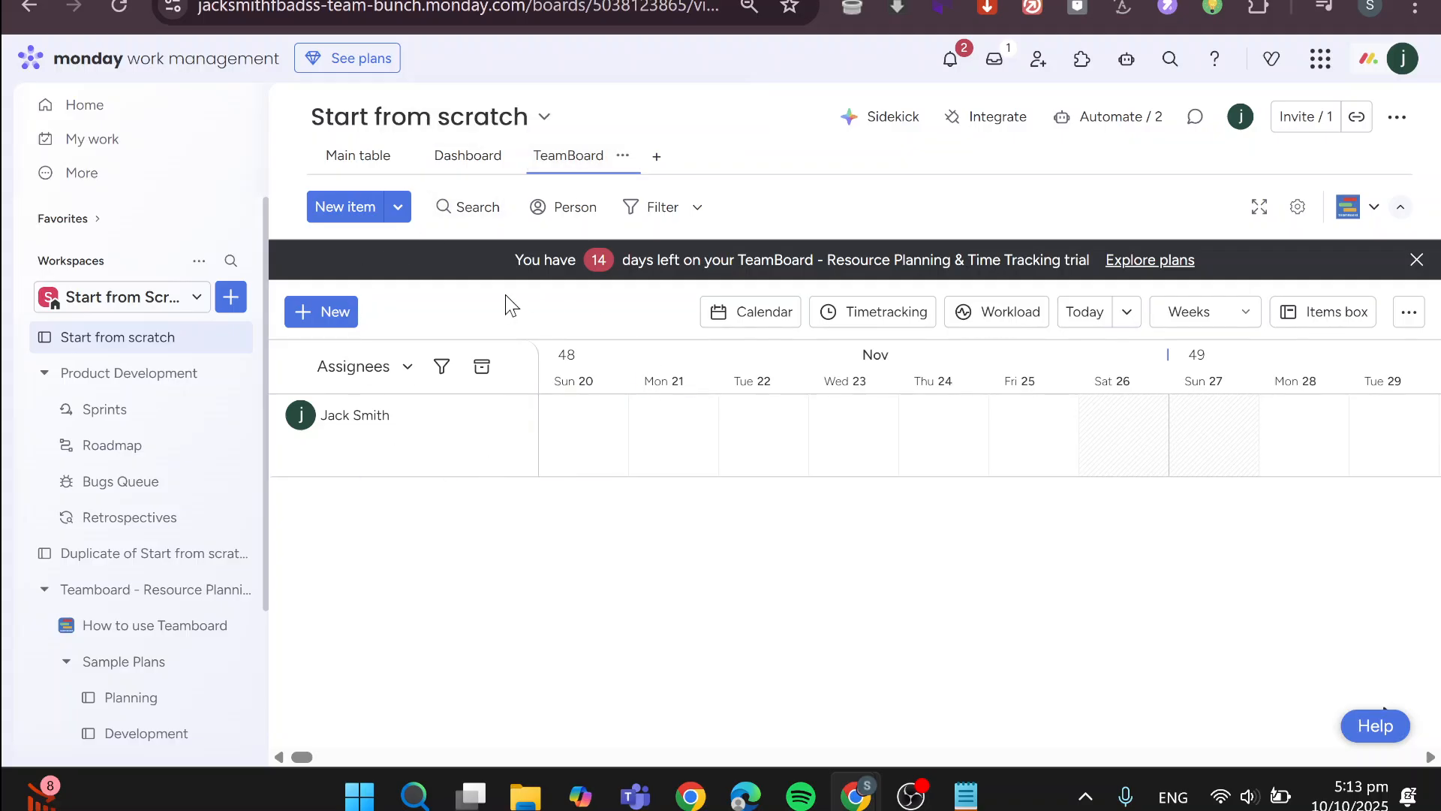
{"action": "left_click", "coordinate": [1416, 260]}
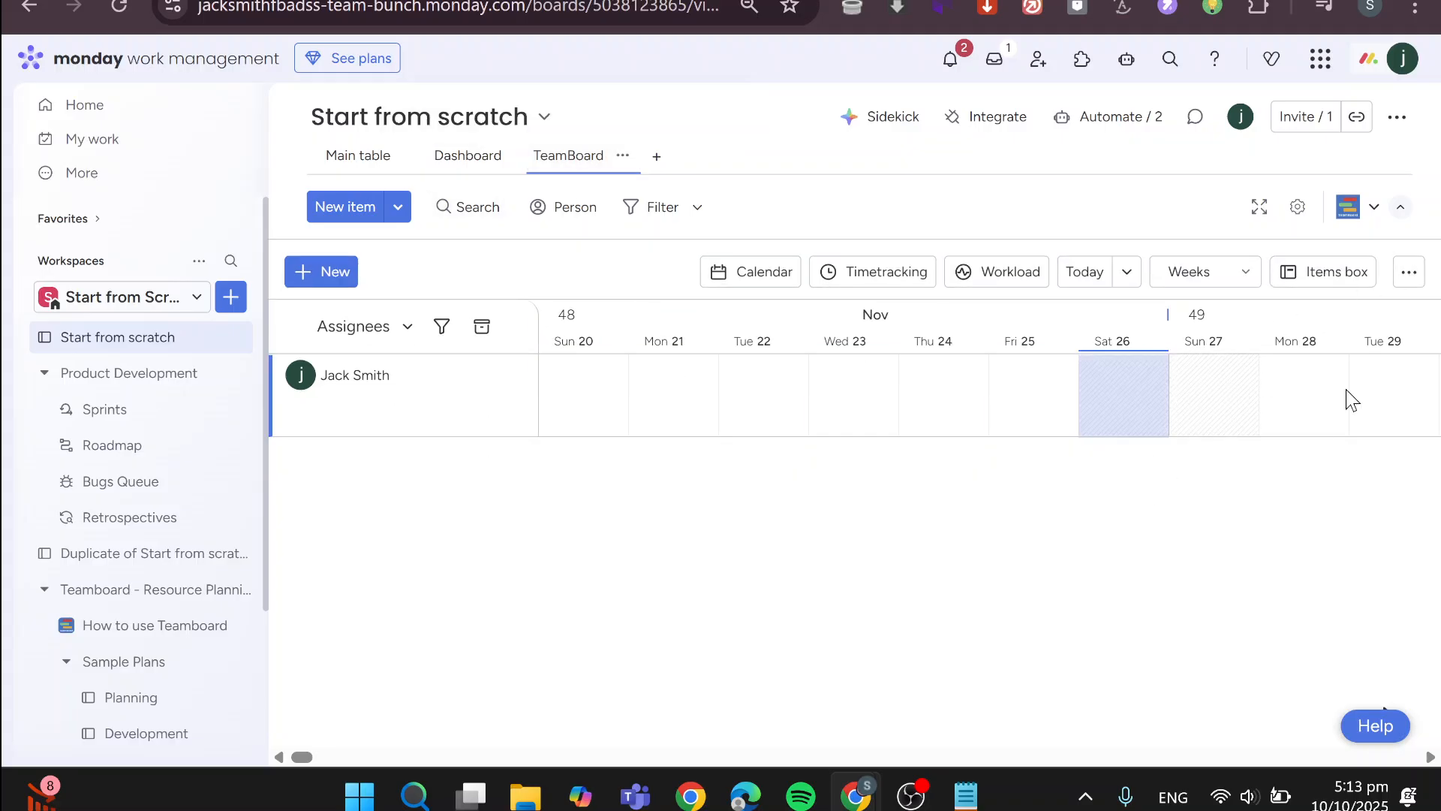
{"action": "left_click", "coordinate": [1409, 278]}
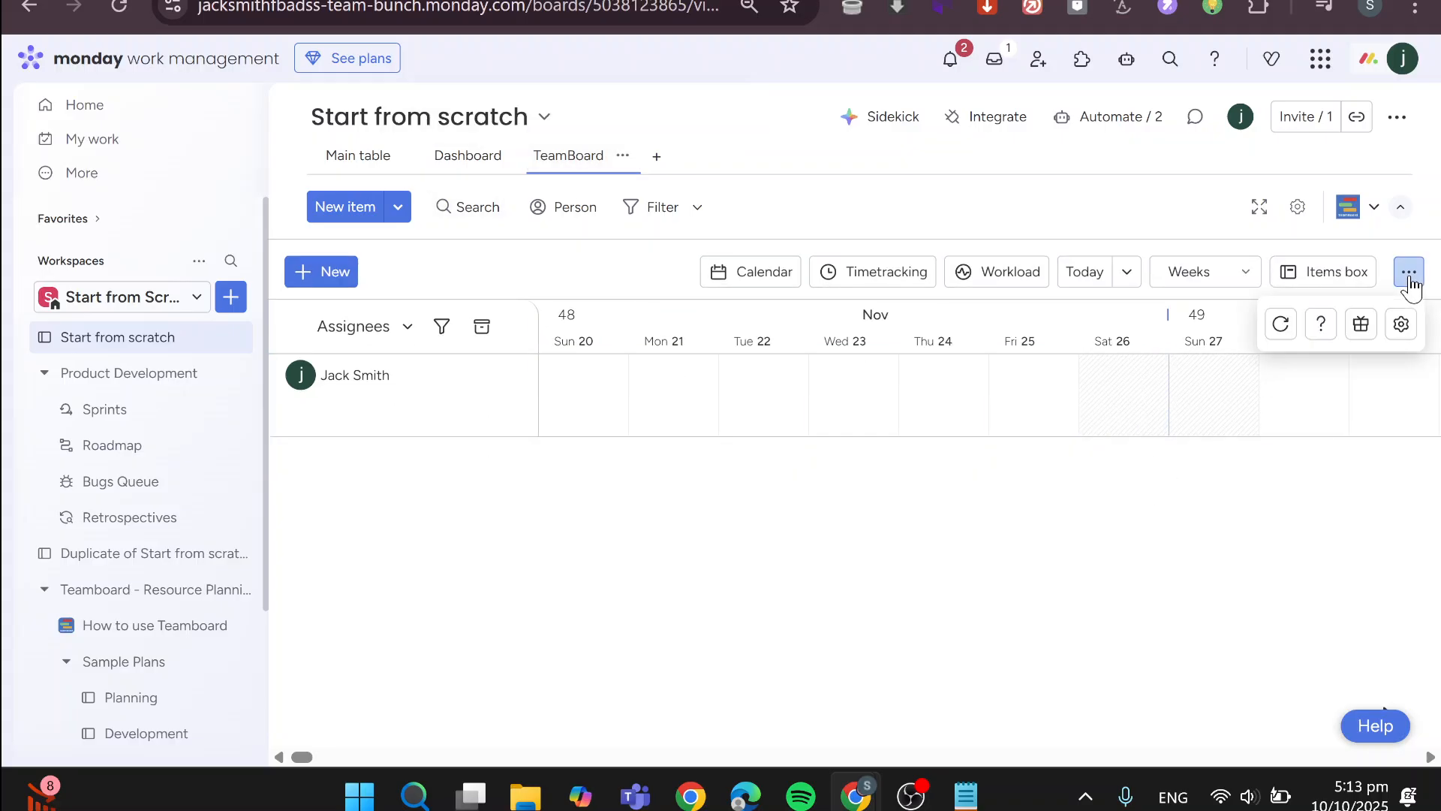
{"action": "left_click", "coordinate": [1408, 336]}
{"action": "left_click", "coordinate": [1352, 445]}
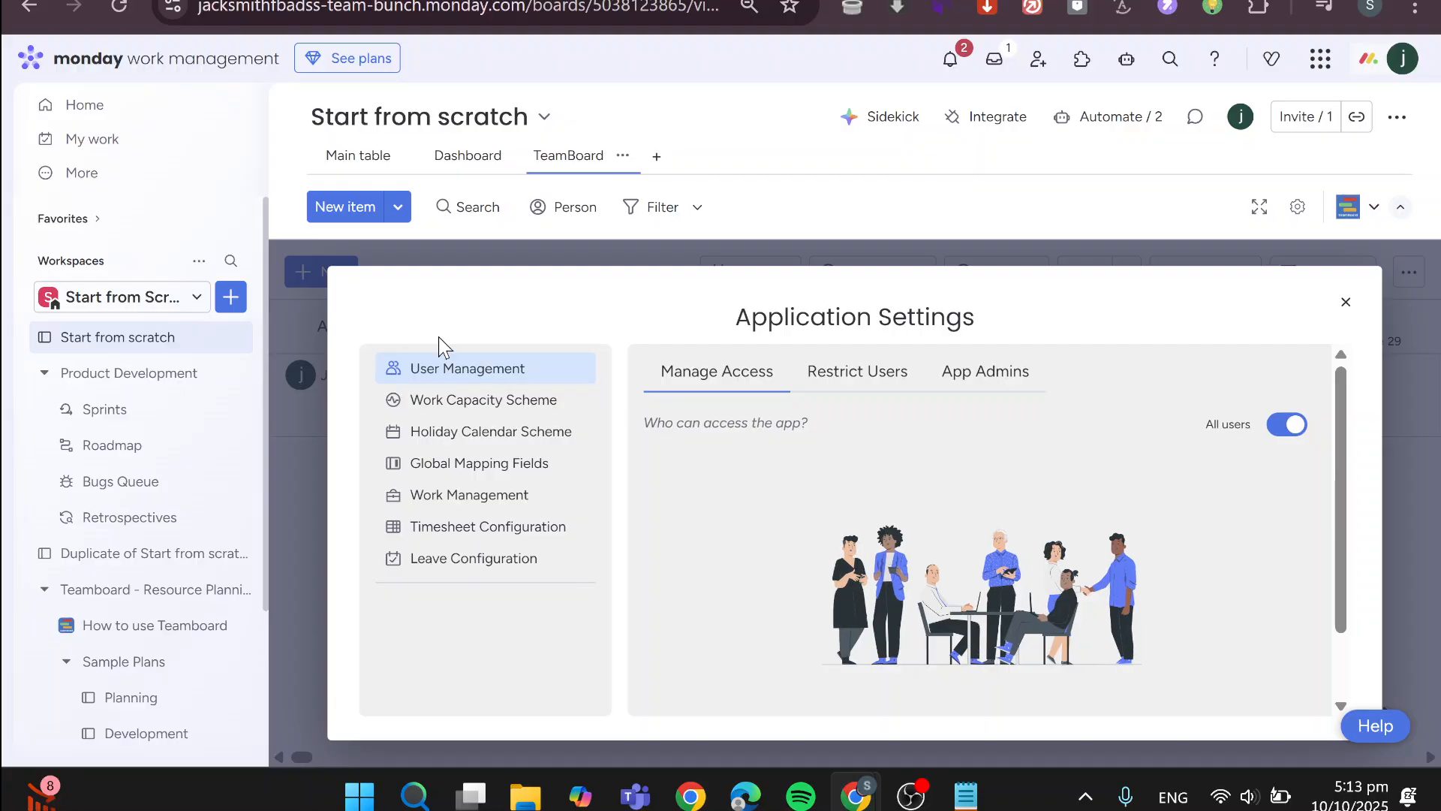
{"action": "left_click", "coordinate": [499, 431]}
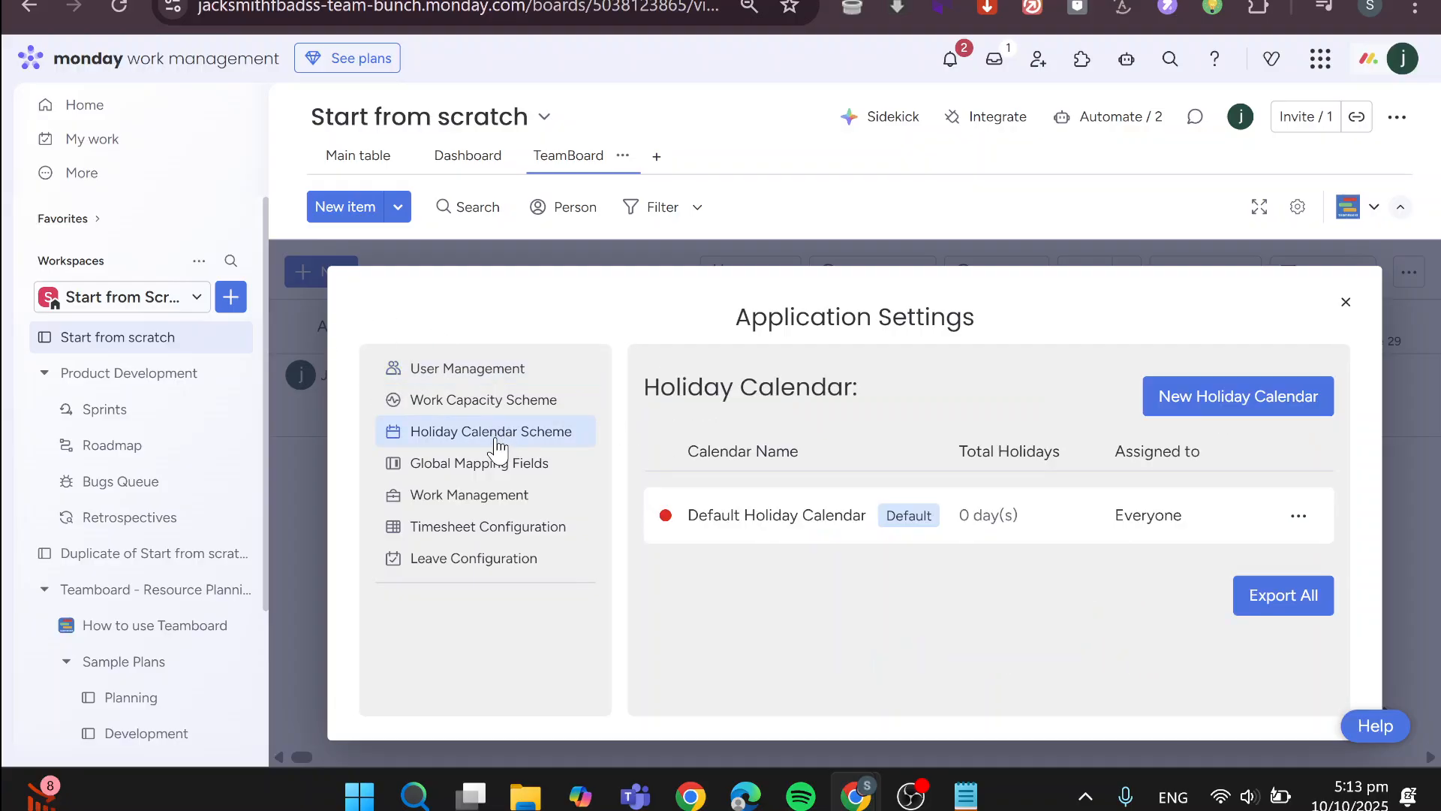
Examine the Default Holiday Calendar's badge color, assignees, and fixed and floating holiday lists, then close it
{"action": "left_click", "coordinate": [1301, 527]}
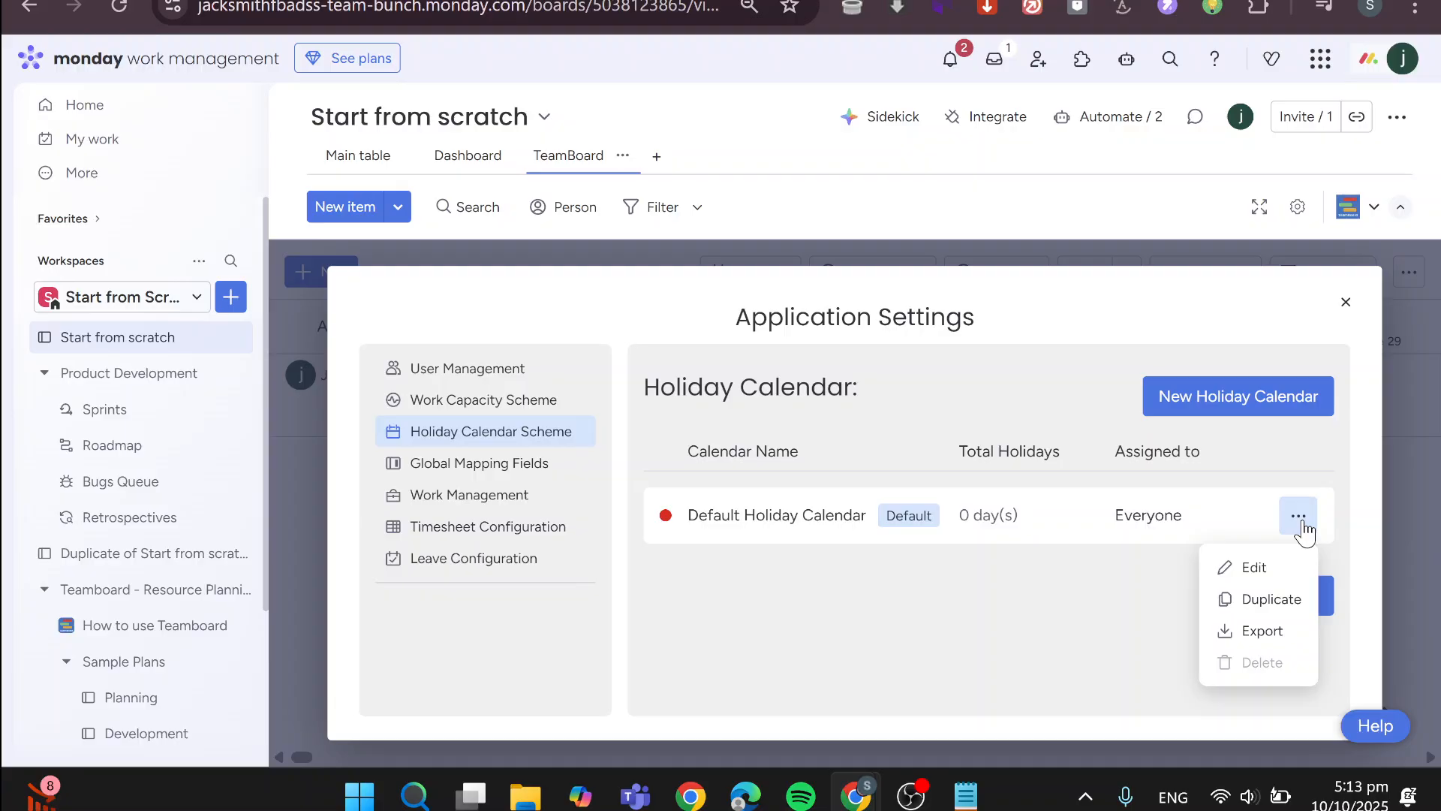
{"action": "left_click", "coordinate": [1016, 526]}
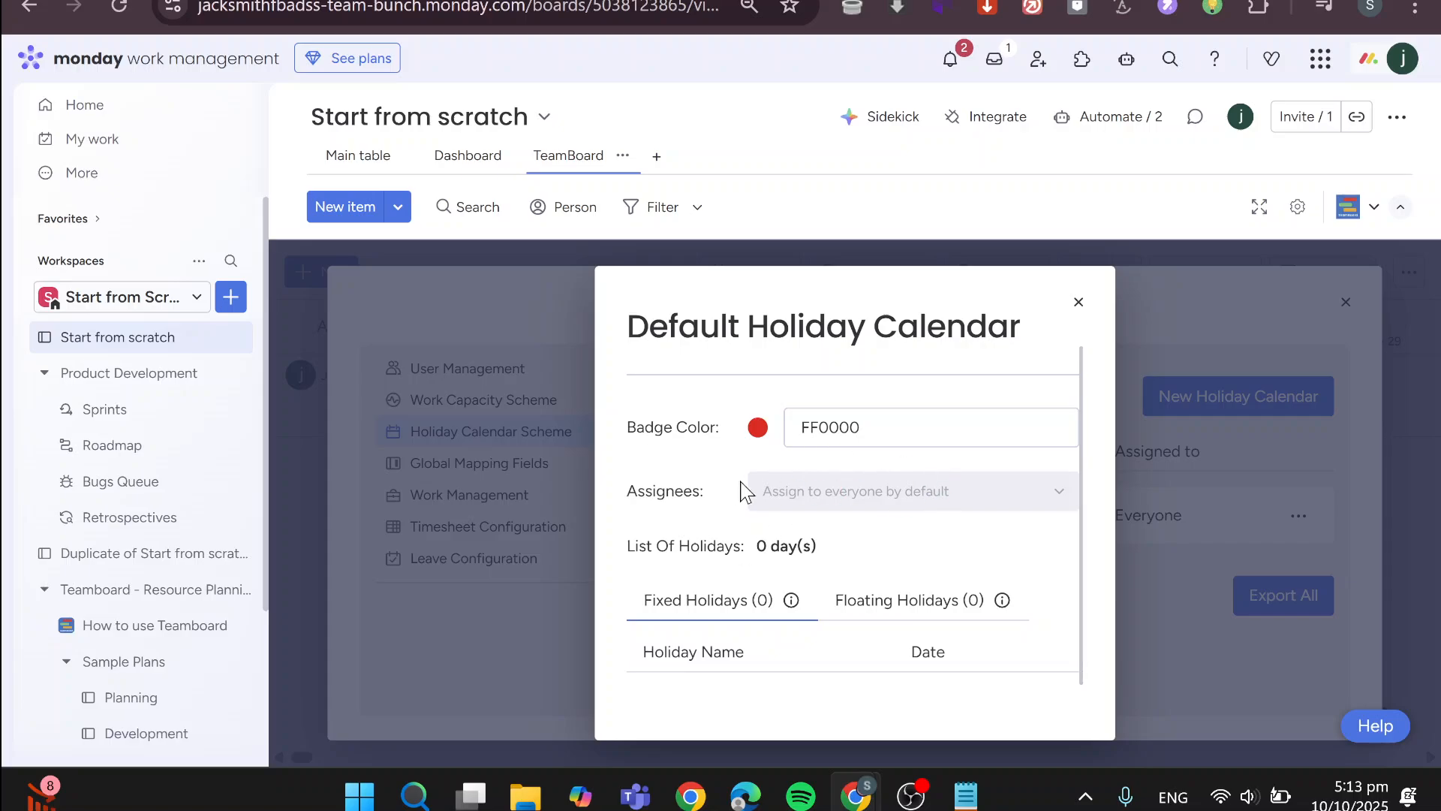
{"action": "scroll", "coordinate": [1028, 521], "scroll_direction": "down", "scroll_amount": 1}
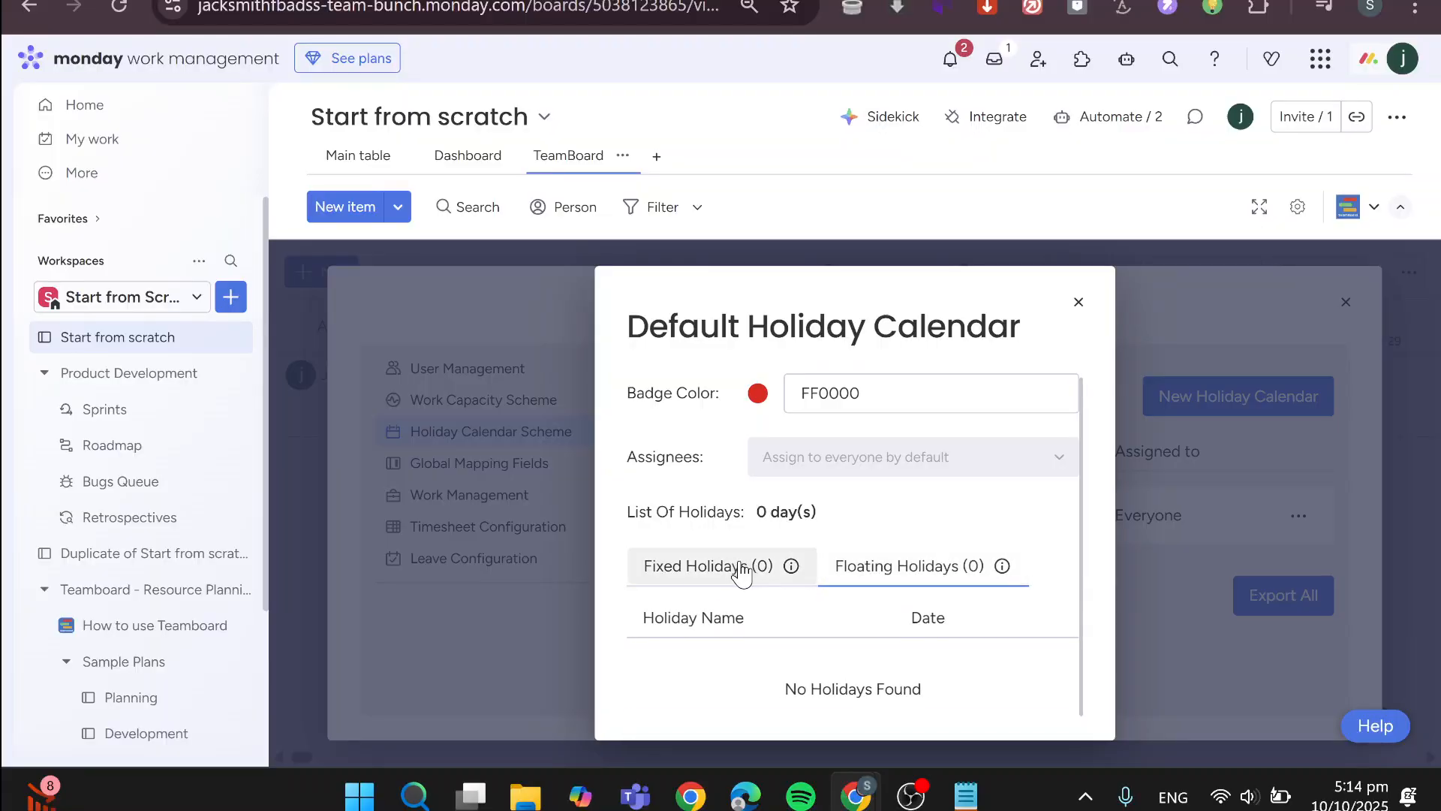
{"action": "left_click", "coordinate": [1079, 301]}
{"action": "left_click", "coordinate": [1301, 396]}
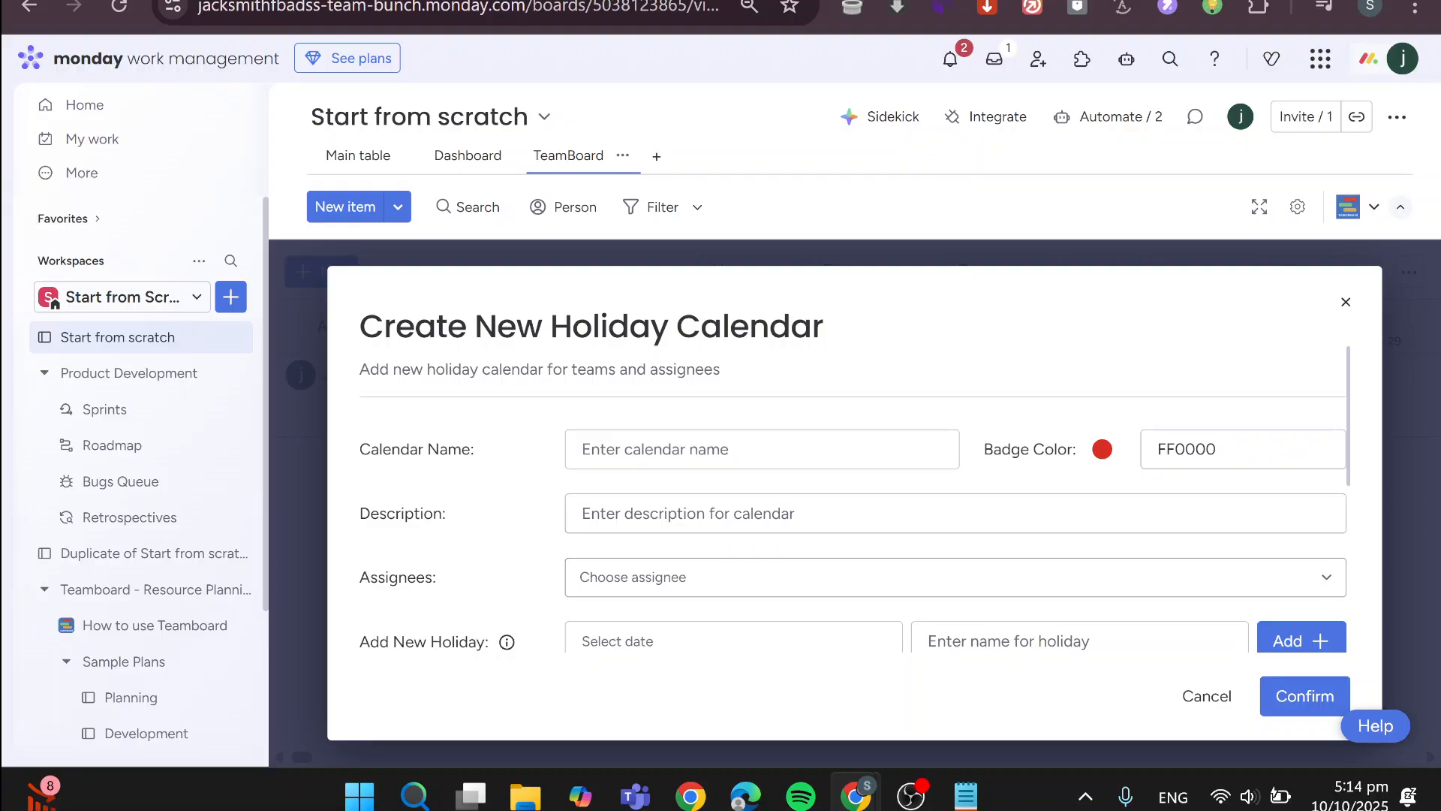
{"action": "left_click", "coordinate": [1346, 302]}
{"action": "left_click", "coordinate": [1298, 515]}
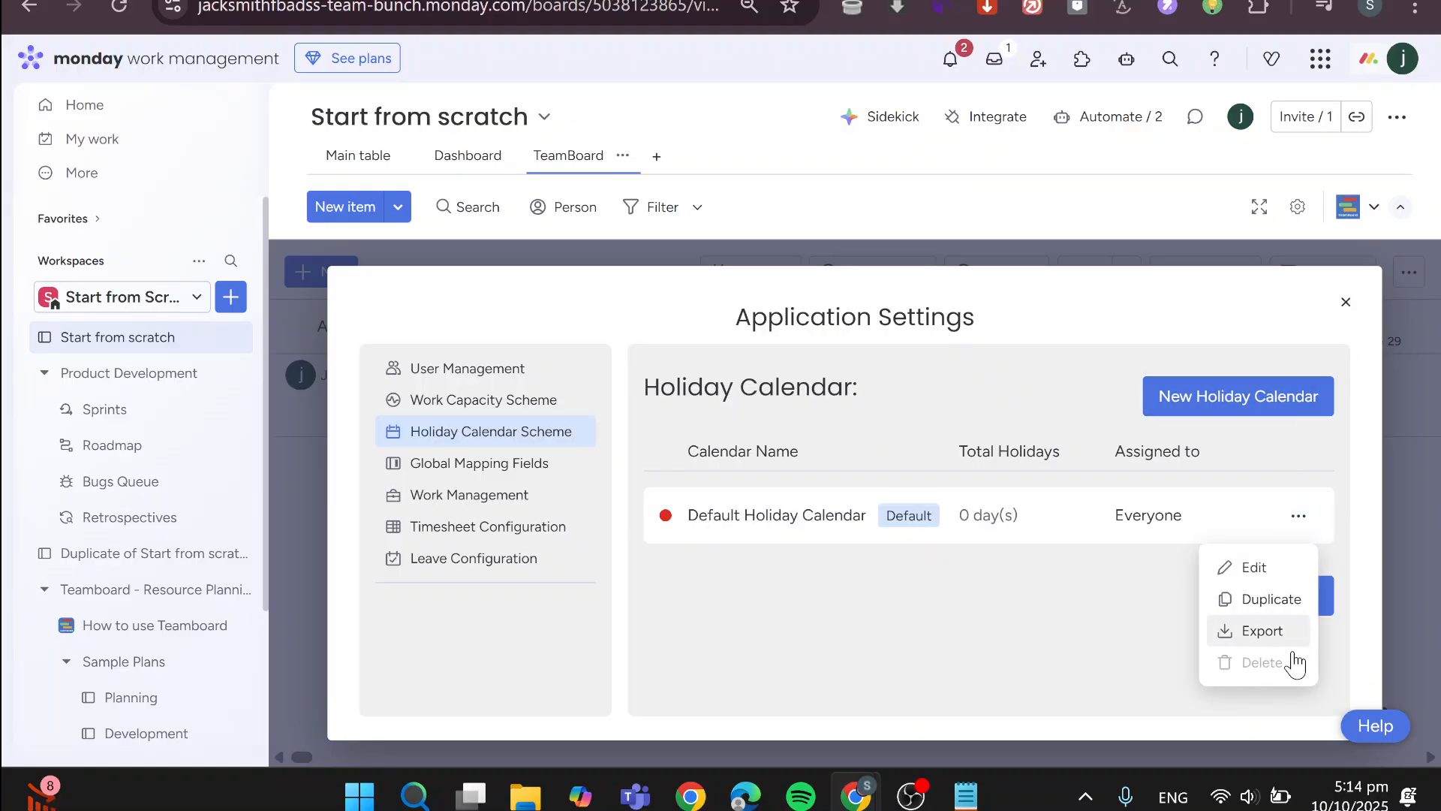
Start a new holiday calendar named Holiday with the description "Holiday-Days Off"
{"action": "left_click", "coordinate": [1299, 403]}
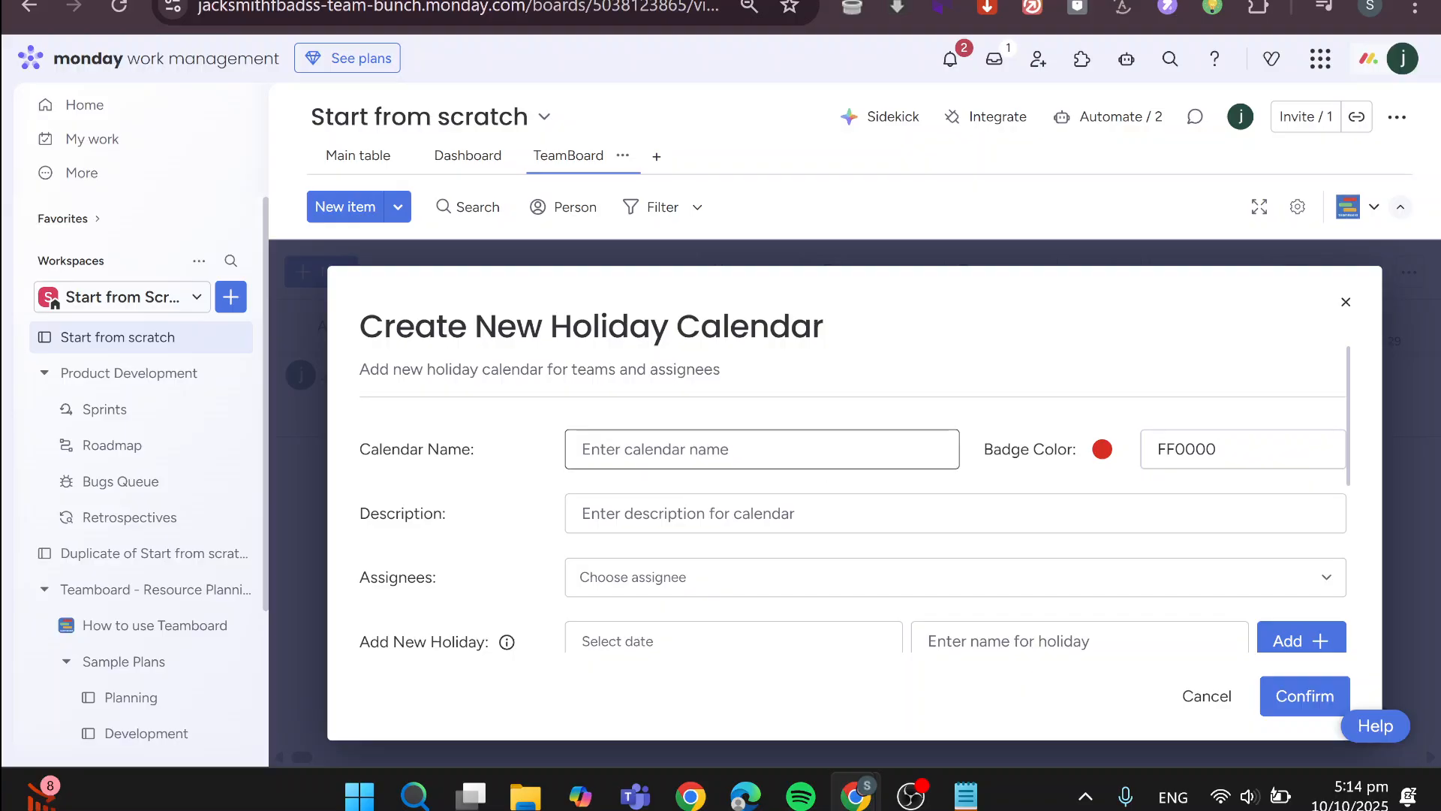
{"action": "type", "text": "Holiday"}
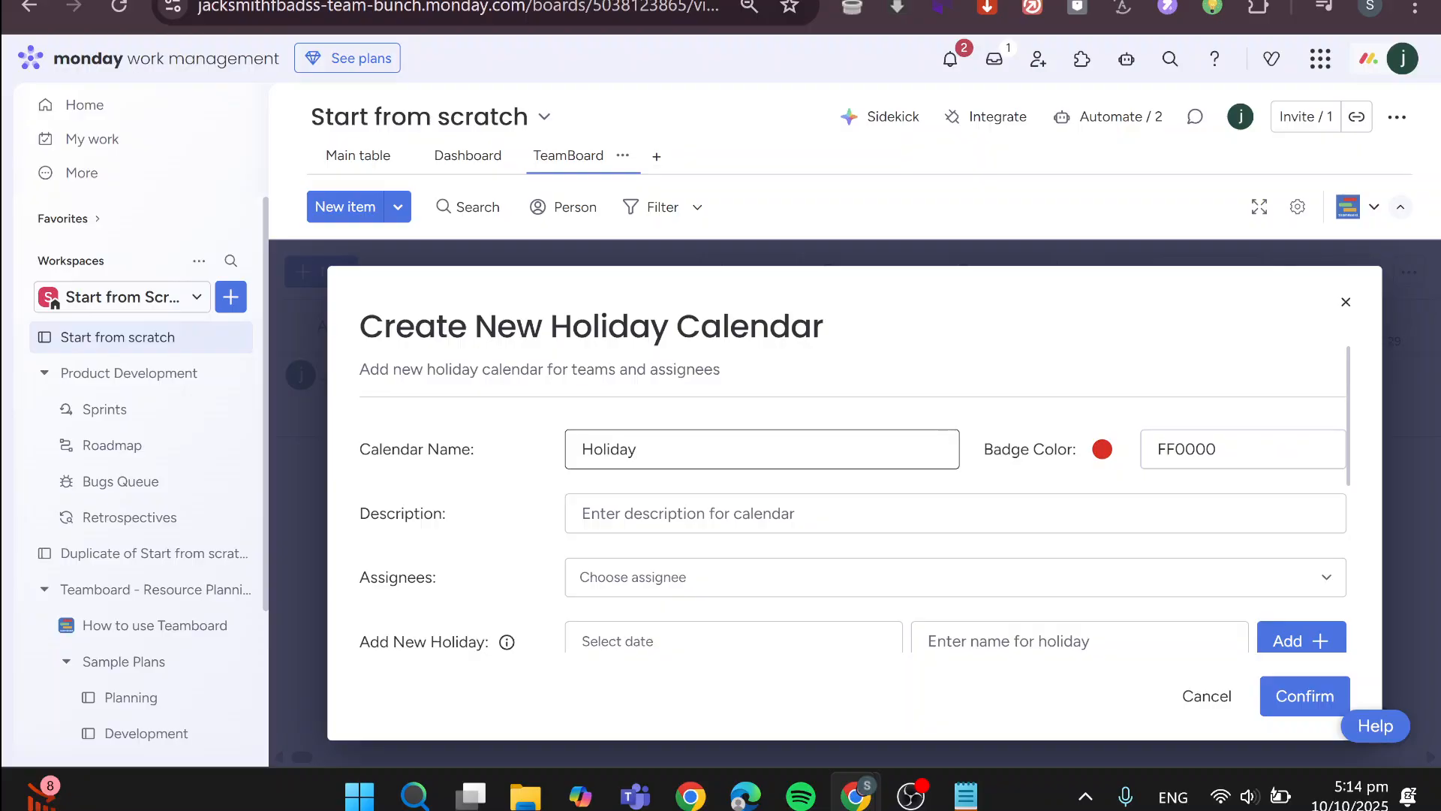
{"action": "key", "text": "ctrl+a"}
{"action": "key", "text": "ctrl+c"}
{"action": "left_click", "coordinate": [687, 514]}
{"action": "key", "text": "ctrl+v"}
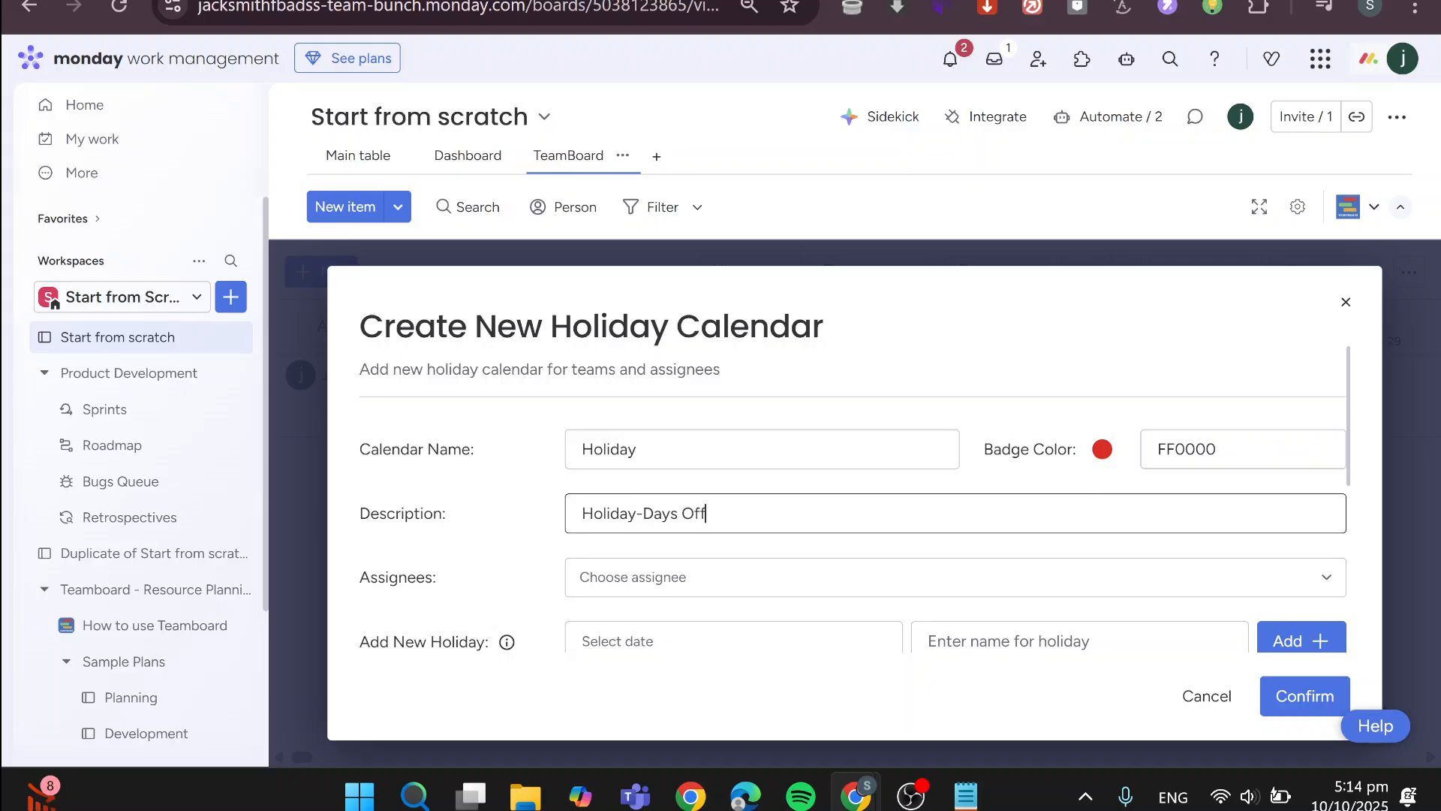
Assign the new holiday calendar to the available team member, leaving the custom holiday date empty
{"action": "scroll", "coordinate": [826, 525], "scroll_direction": "down", "scroll_amount": 2}
{"action": "left_click", "coordinate": [731, 452]}
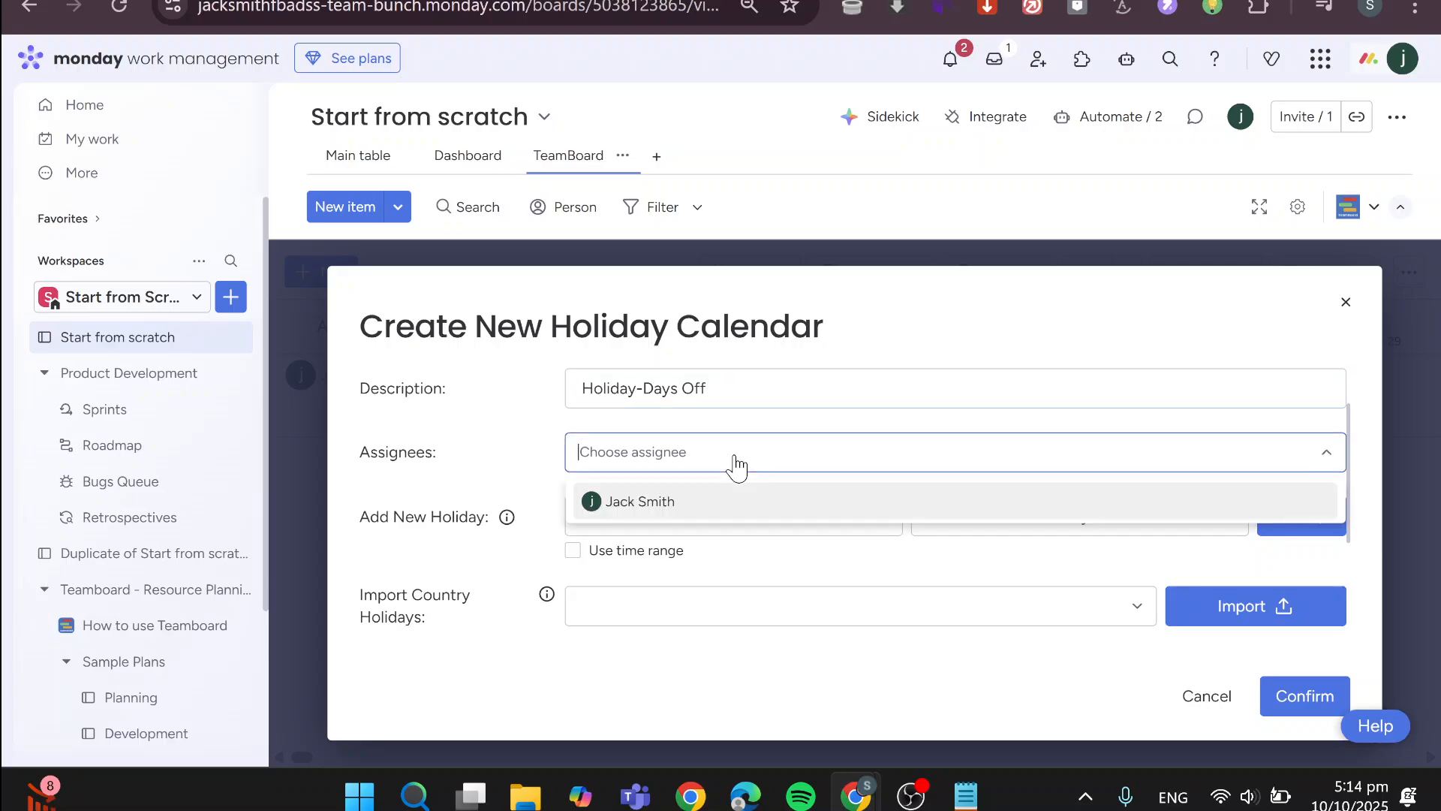
{"action": "left_click", "coordinate": [743, 500]}
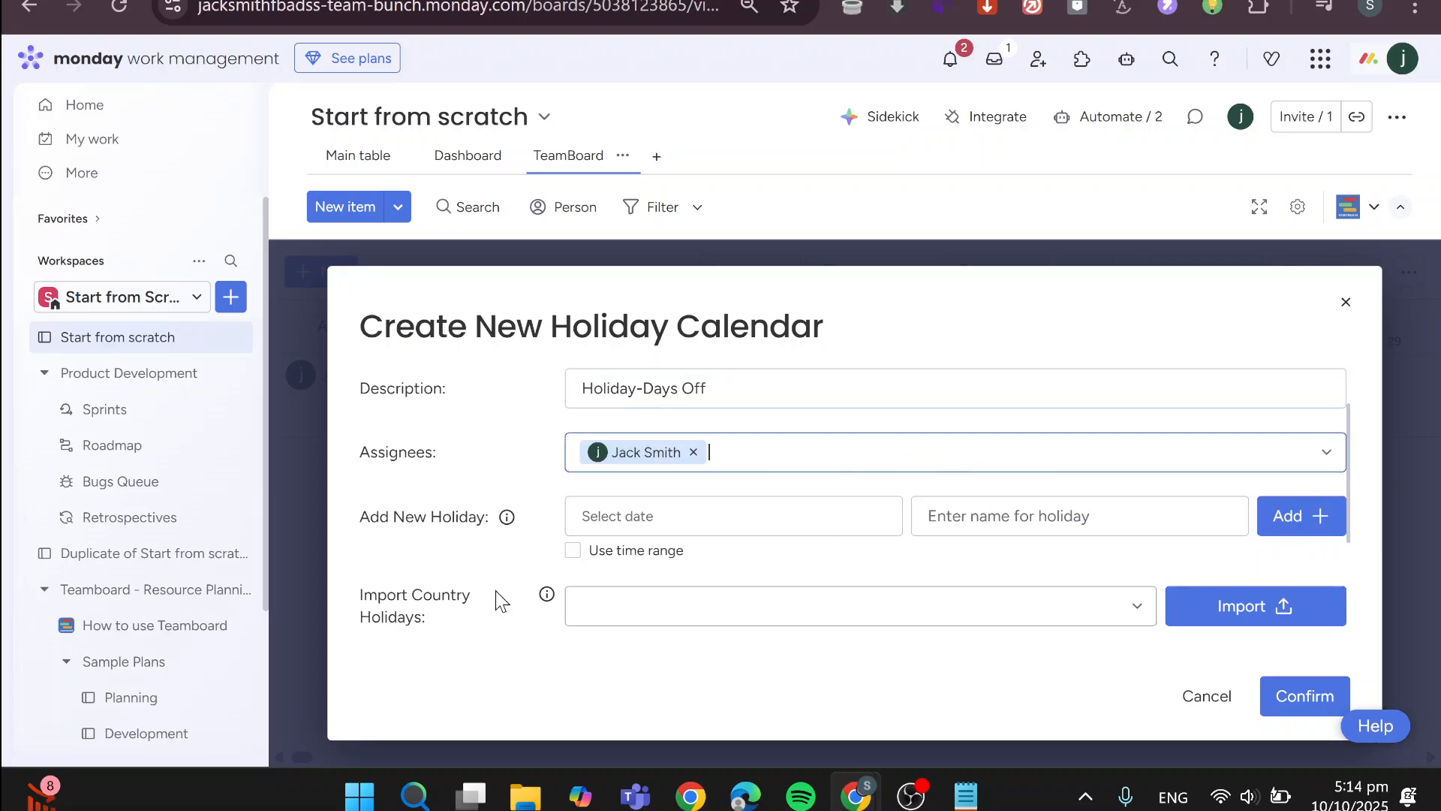
{"action": "left_click", "coordinate": [676, 516]}
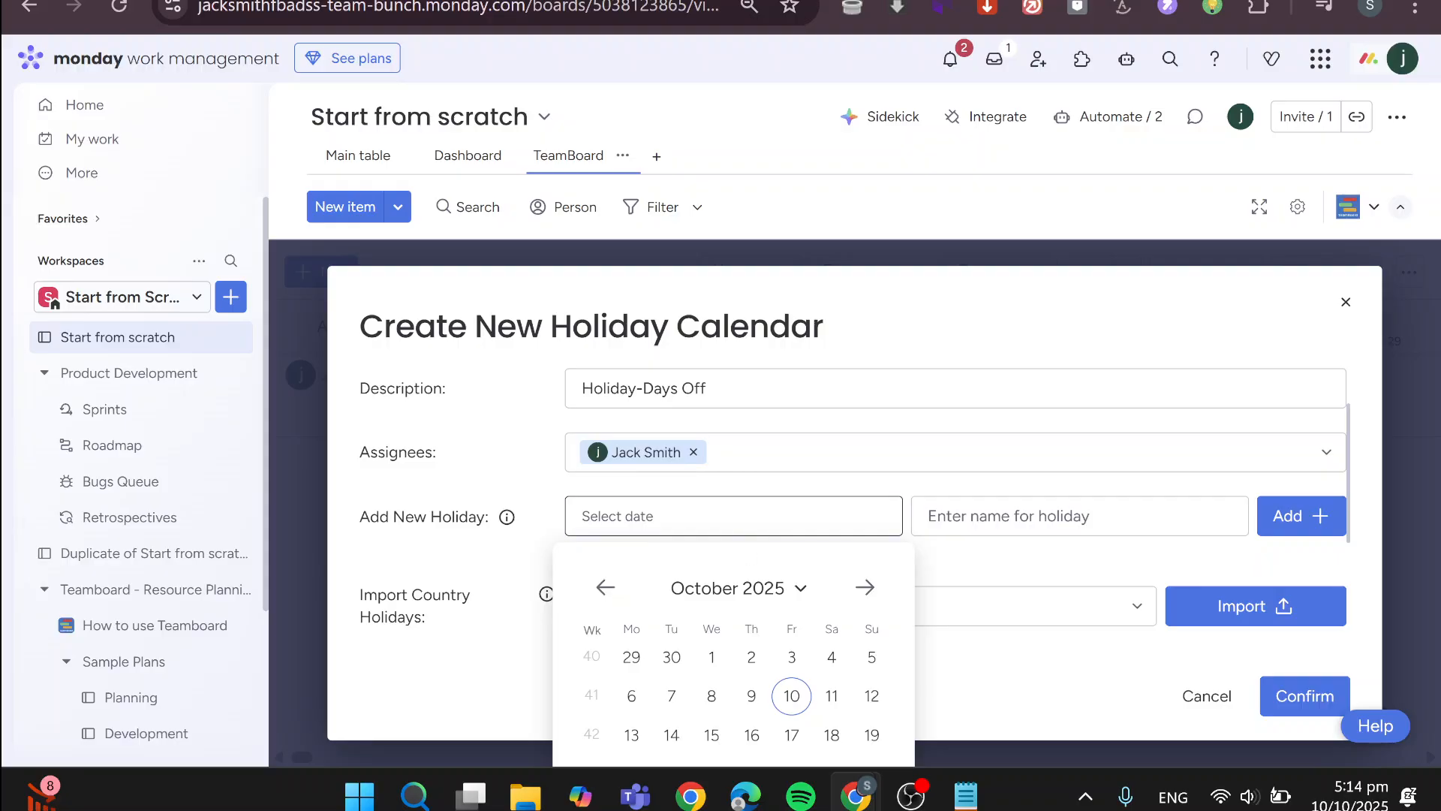
{"action": "left_click", "coordinate": [1098, 565]}
Import the country holidays for United States of America into the new calendar
{"action": "scroll", "coordinate": [728, 616], "scroll_direction": "down", "scroll_amount": 2}
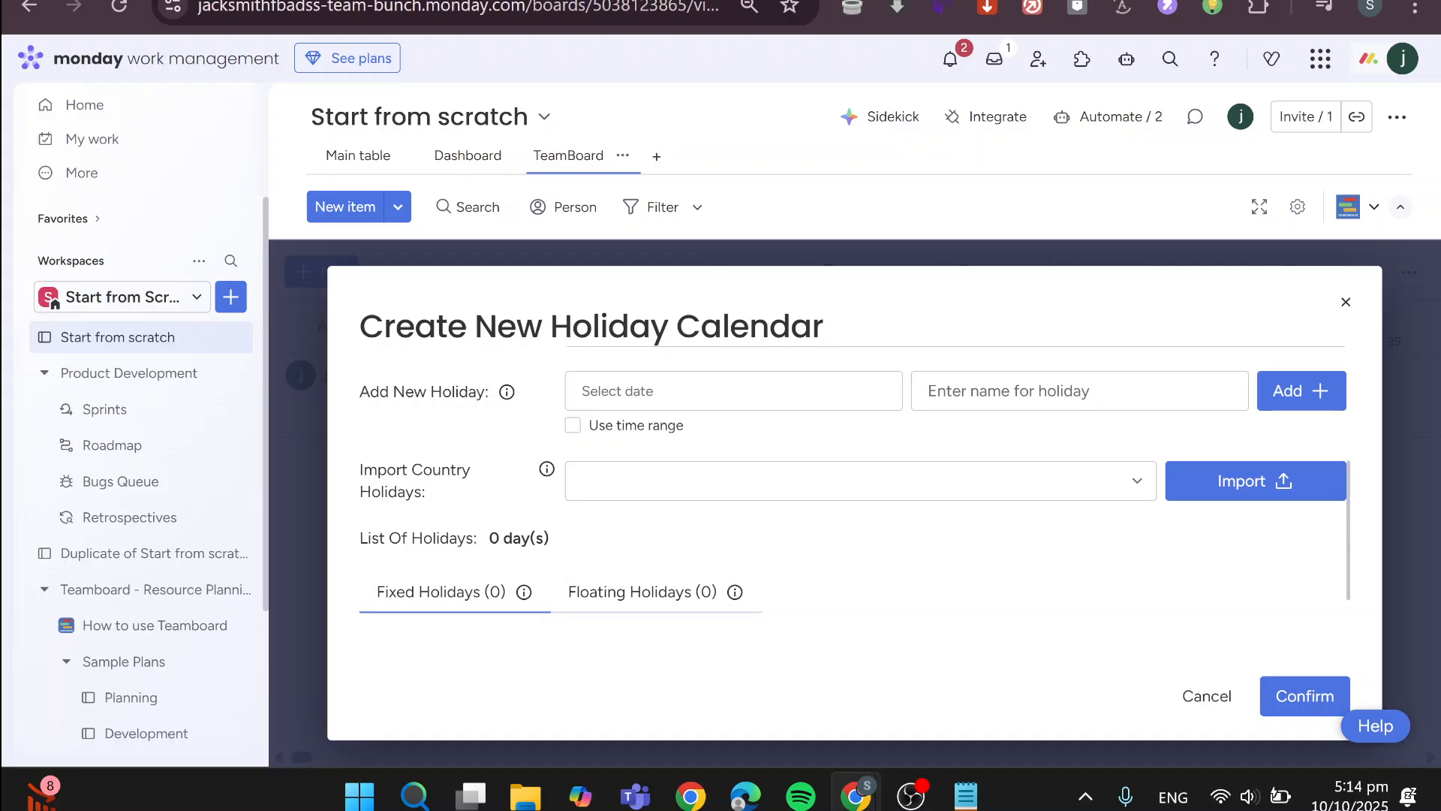
{"action": "left_click", "coordinate": [1101, 488]}
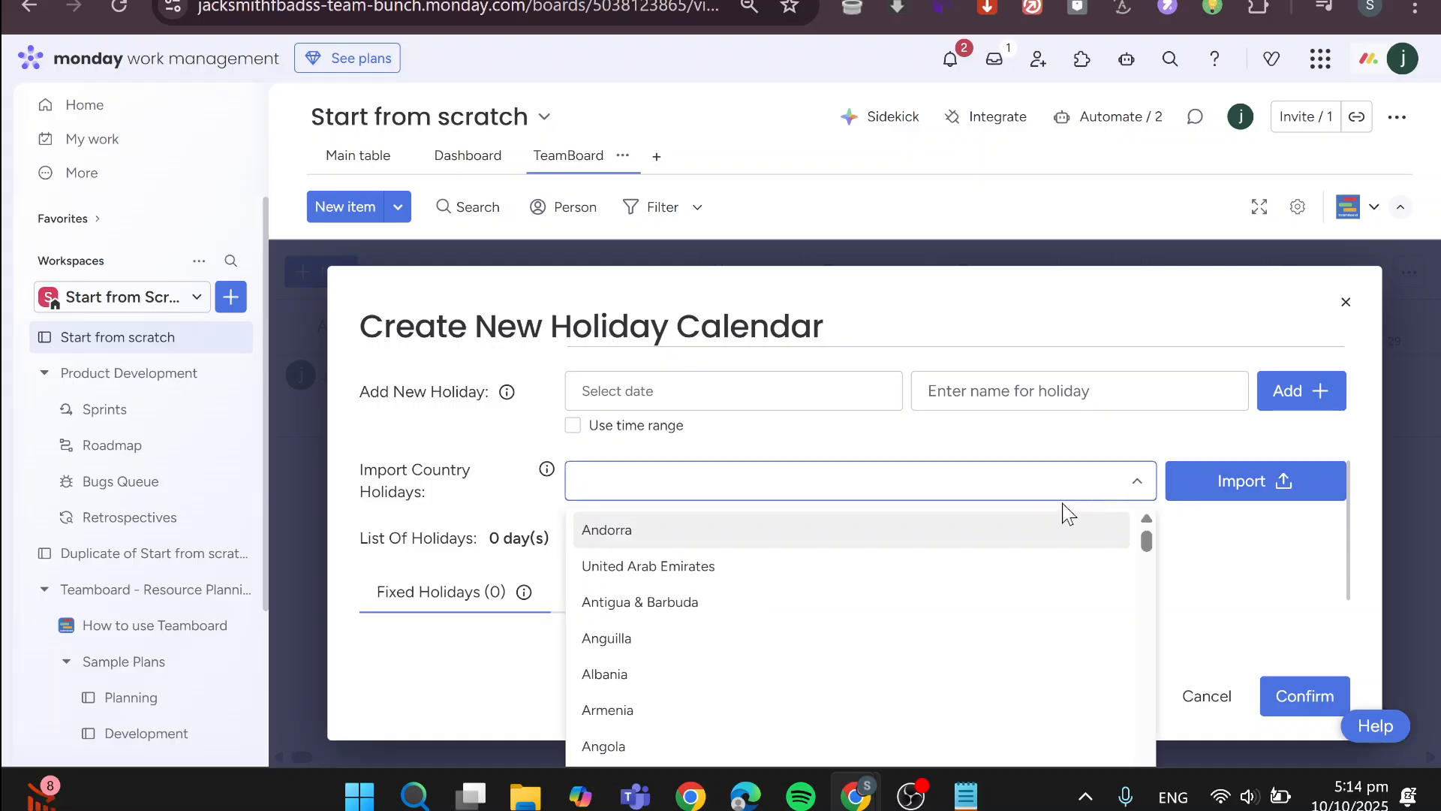
{"action": "type", "text": "uu"}
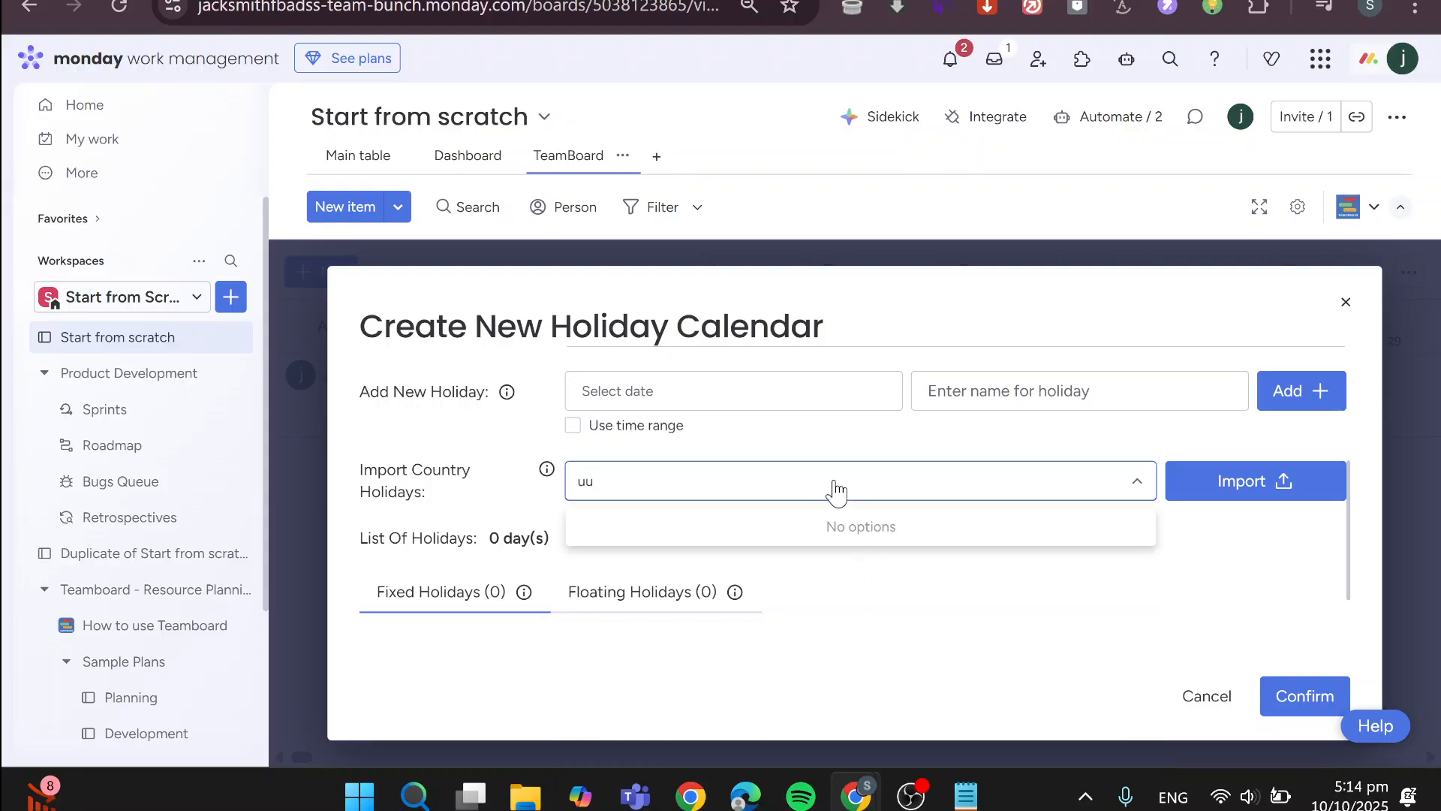
{"action": "key", "text": "BackSpace"}
{"action": "type", "text": "nited"}
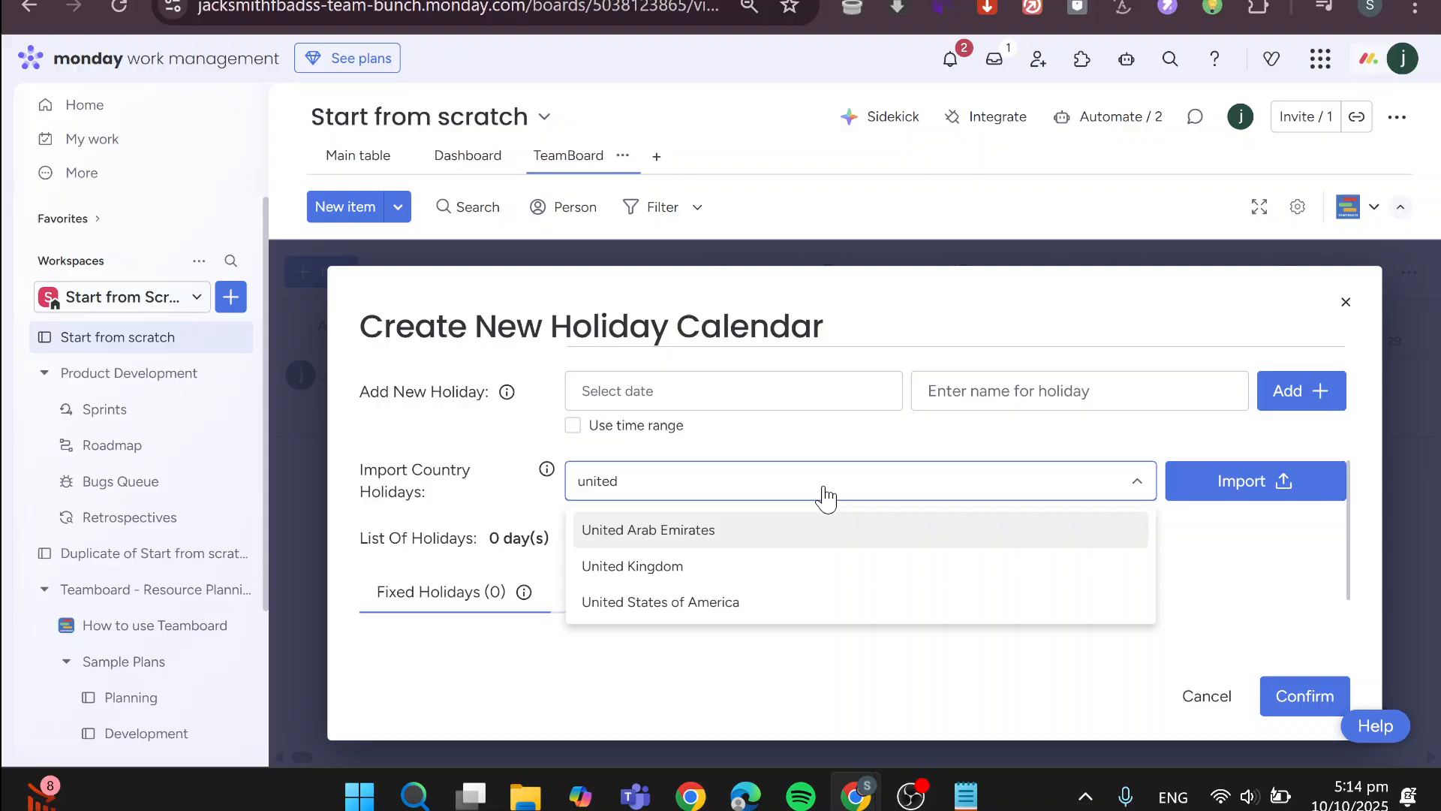
{"action": "left_click", "coordinate": [800, 602]}
{"action": "left_click", "coordinate": [1232, 483]}
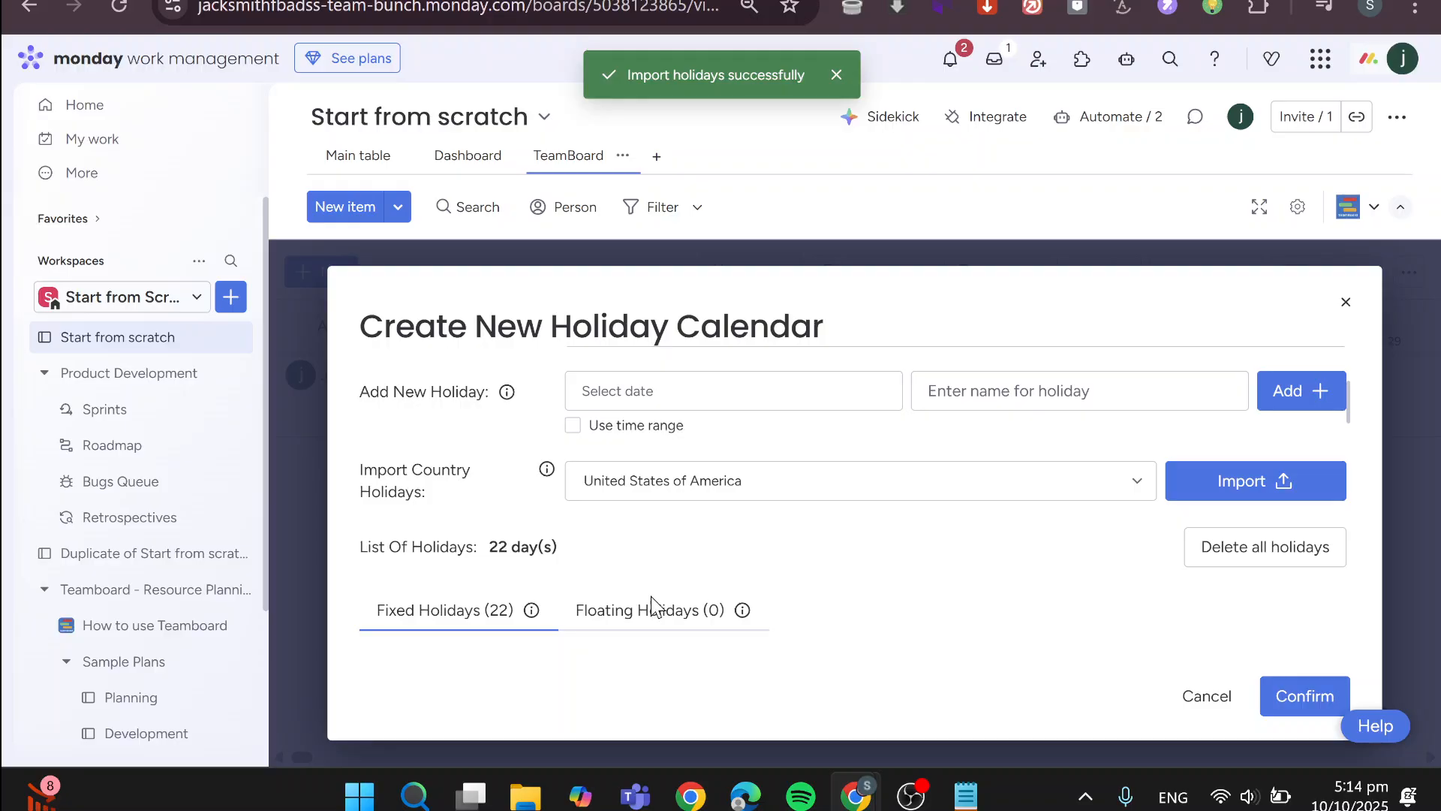
Select all imported fixed holidays and confirm the creation of the Holiday calendar
{"action": "scroll", "coordinate": [806, 576], "scroll_direction": "down", "scroll_amount": 3}
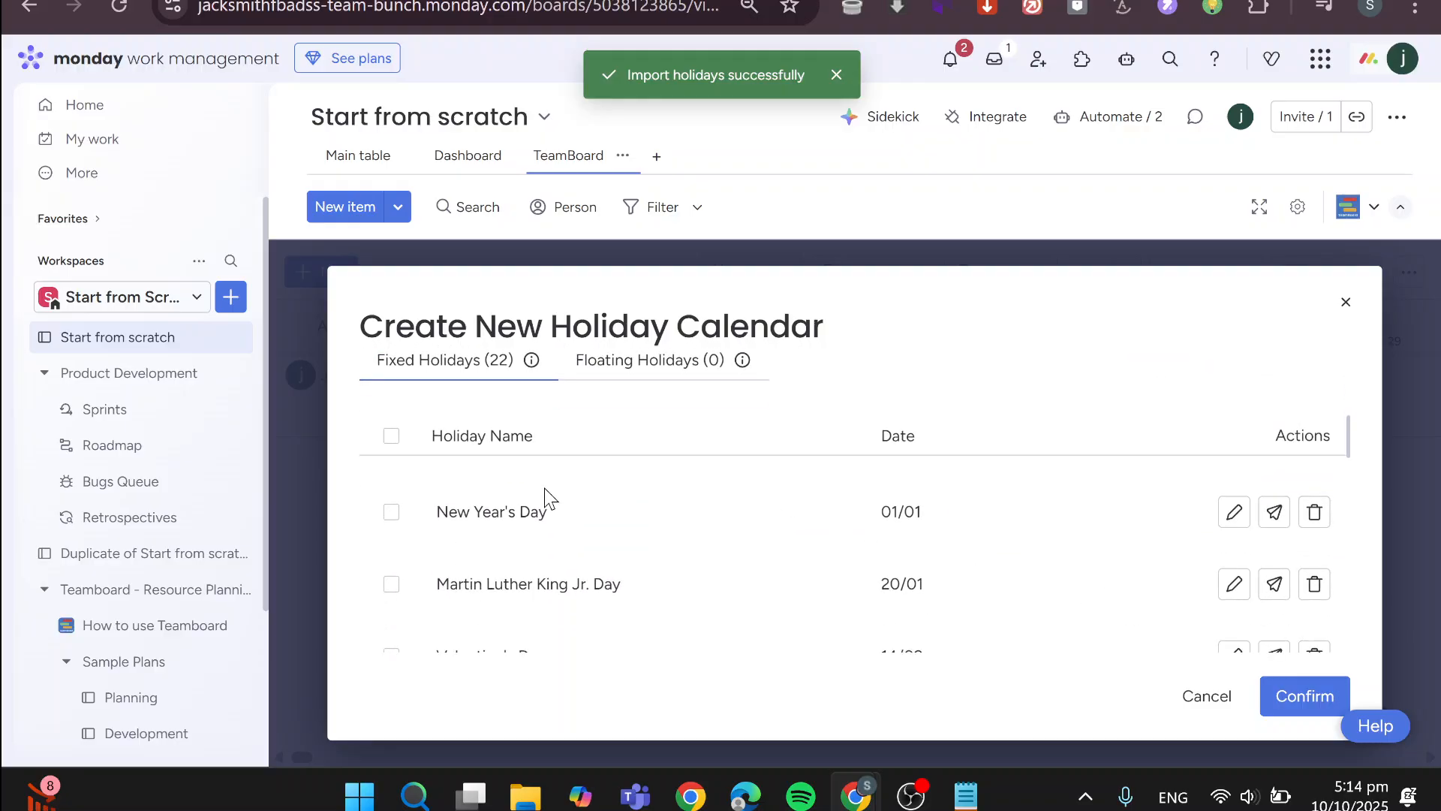
{"action": "scroll", "coordinate": [510, 473], "scroll_direction": "down", "scroll_amount": 2}
{"action": "scroll", "coordinate": [420, 444], "scroll_direction": "up", "scroll_amount": 2}
{"action": "left_click", "coordinate": [390, 436]}
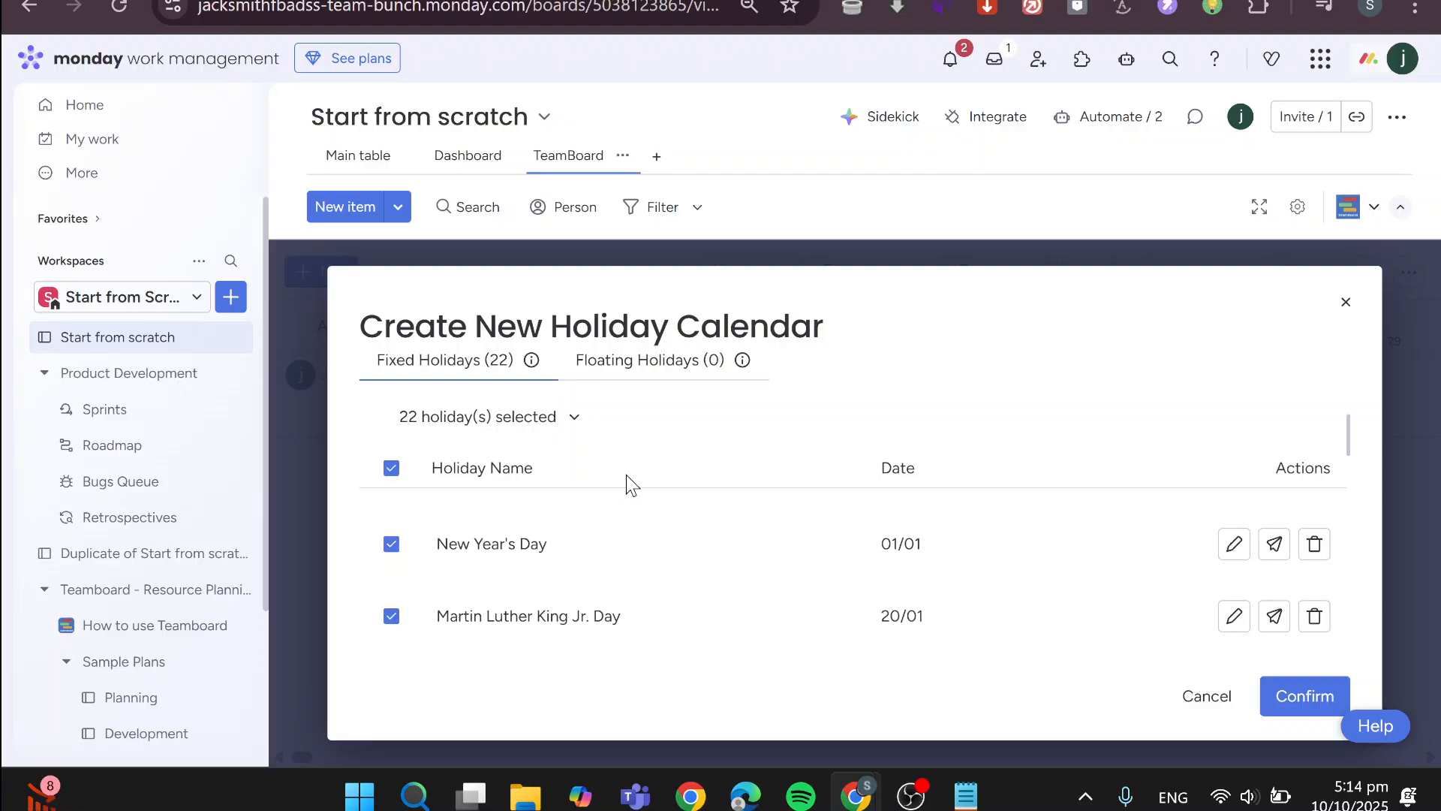
{"action": "scroll", "coordinate": [678, 484], "scroll_direction": "down", "scroll_amount": 10}
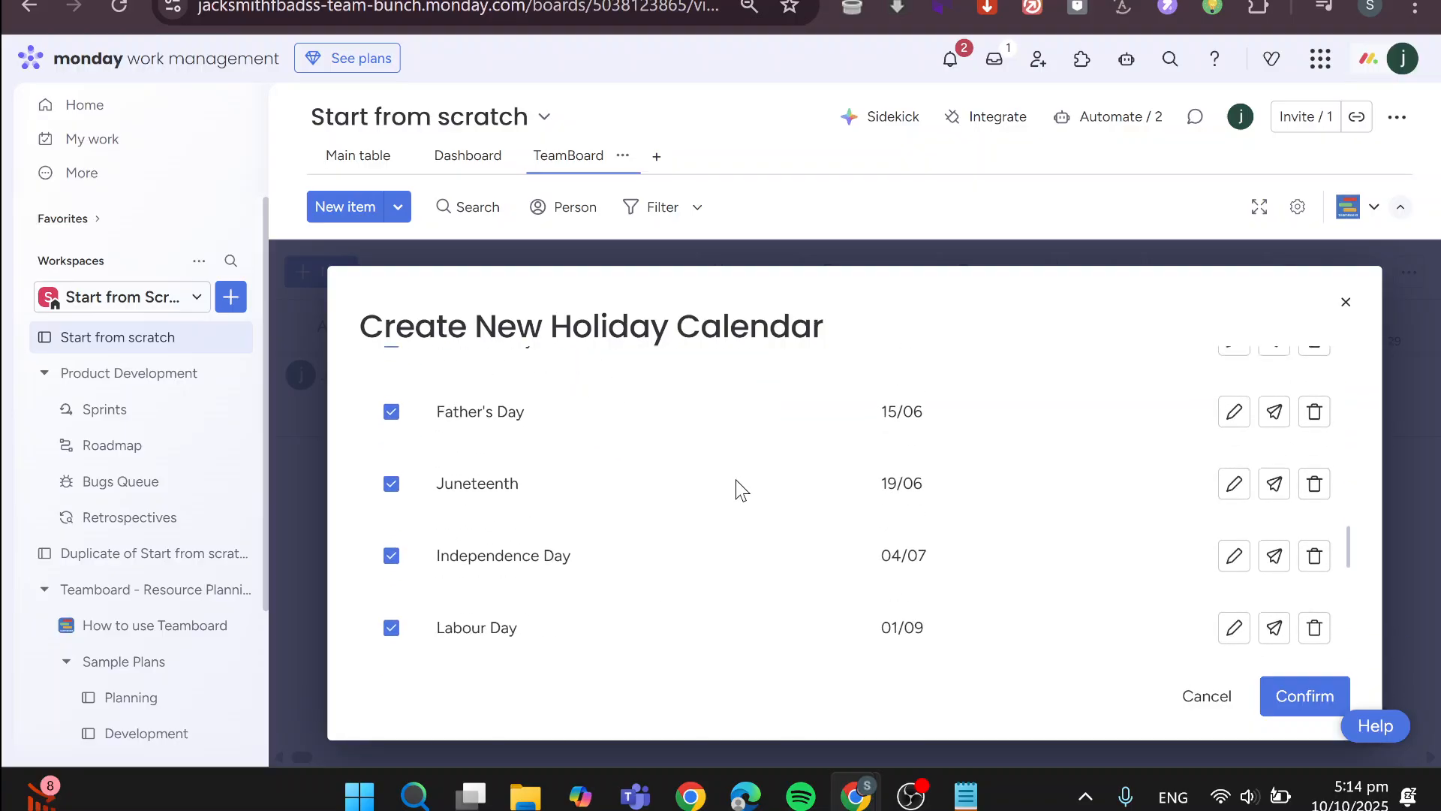
{"action": "left_click", "coordinate": [1281, 696]}
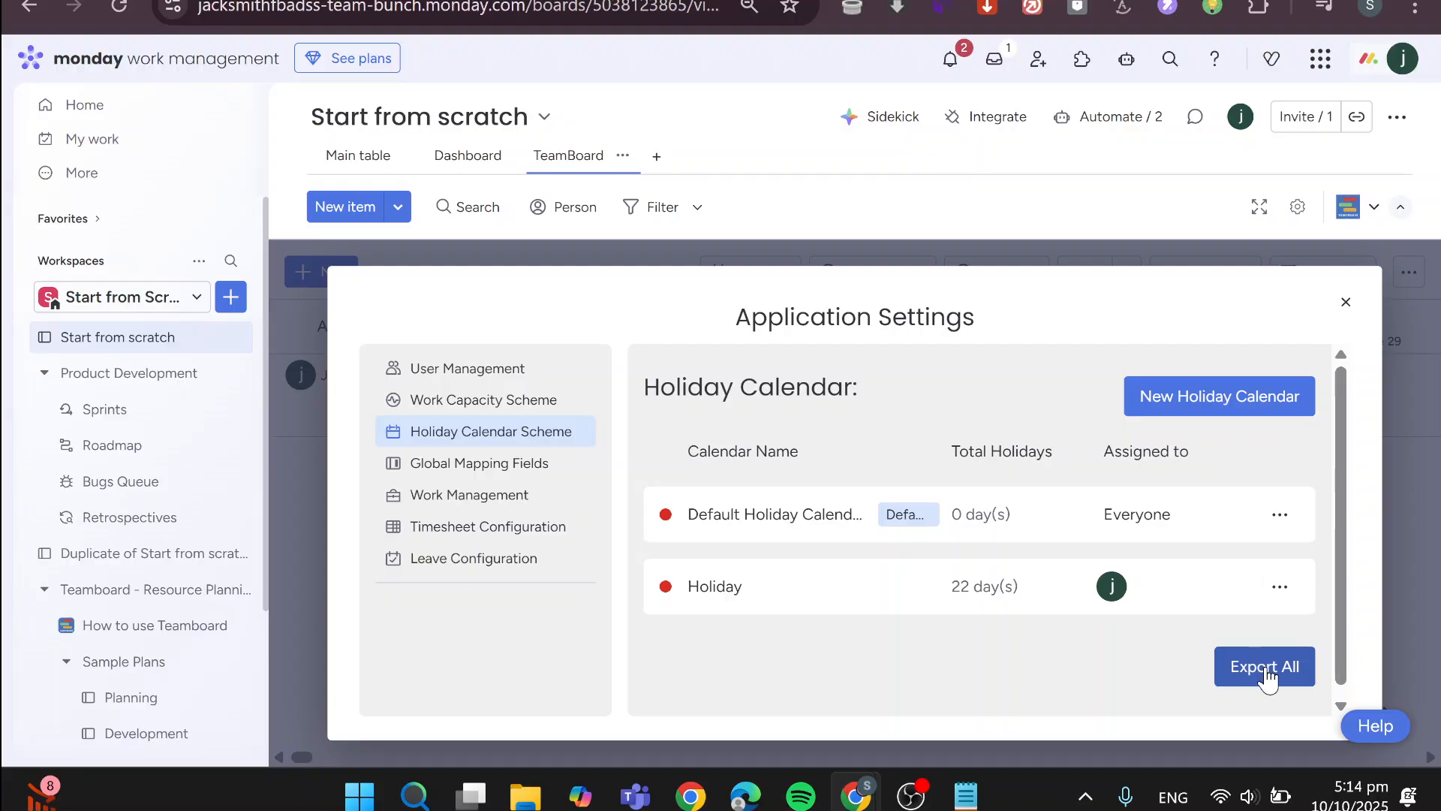
Review the Holiday calendar's details, and try exporting all holiday calendars to an XLSX file
{"action": "left_click", "coordinate": [771, 586]}
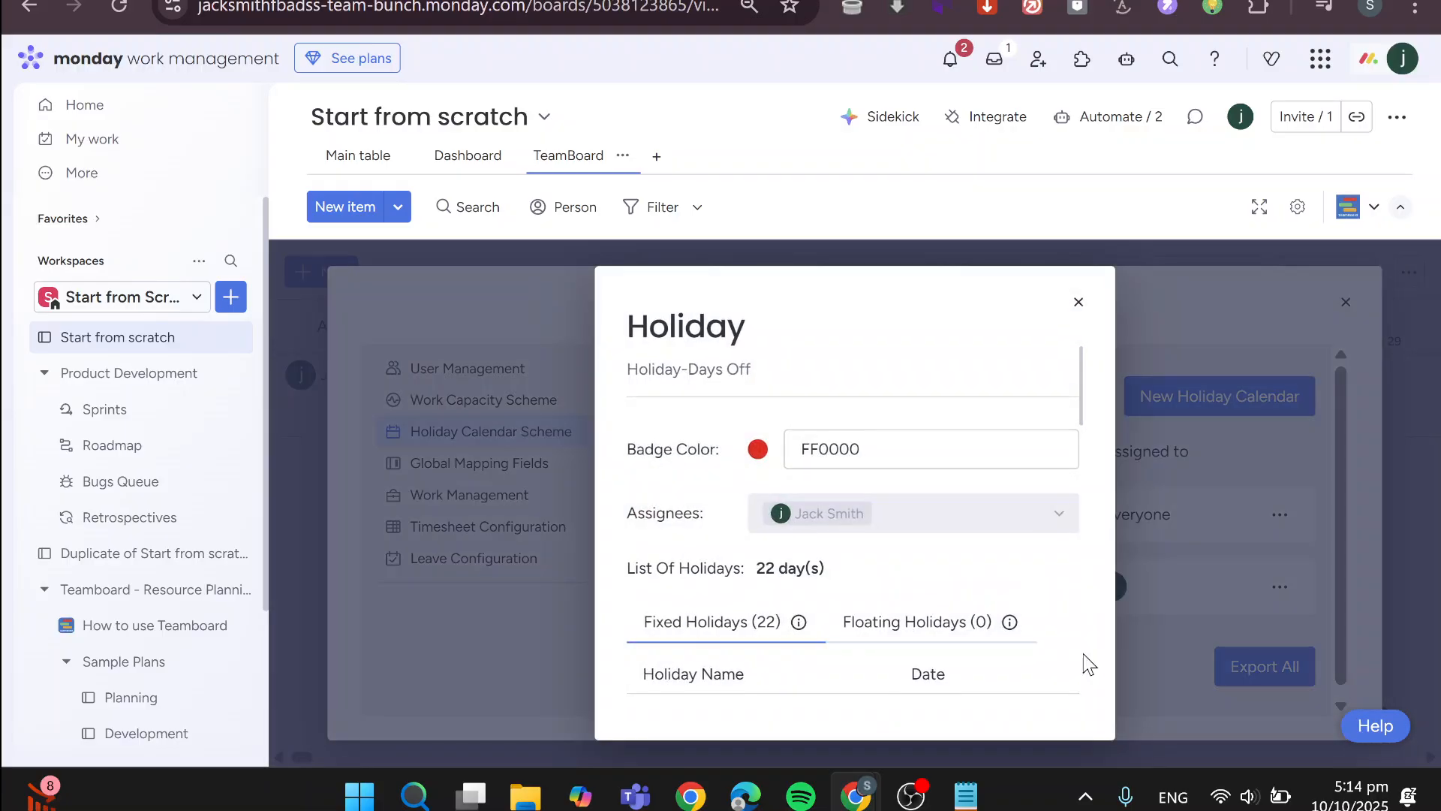
{"action": "left_click", "coordinate": [1079, 303]}
{"action": "left_click", "coordinate": [1266, 668]}
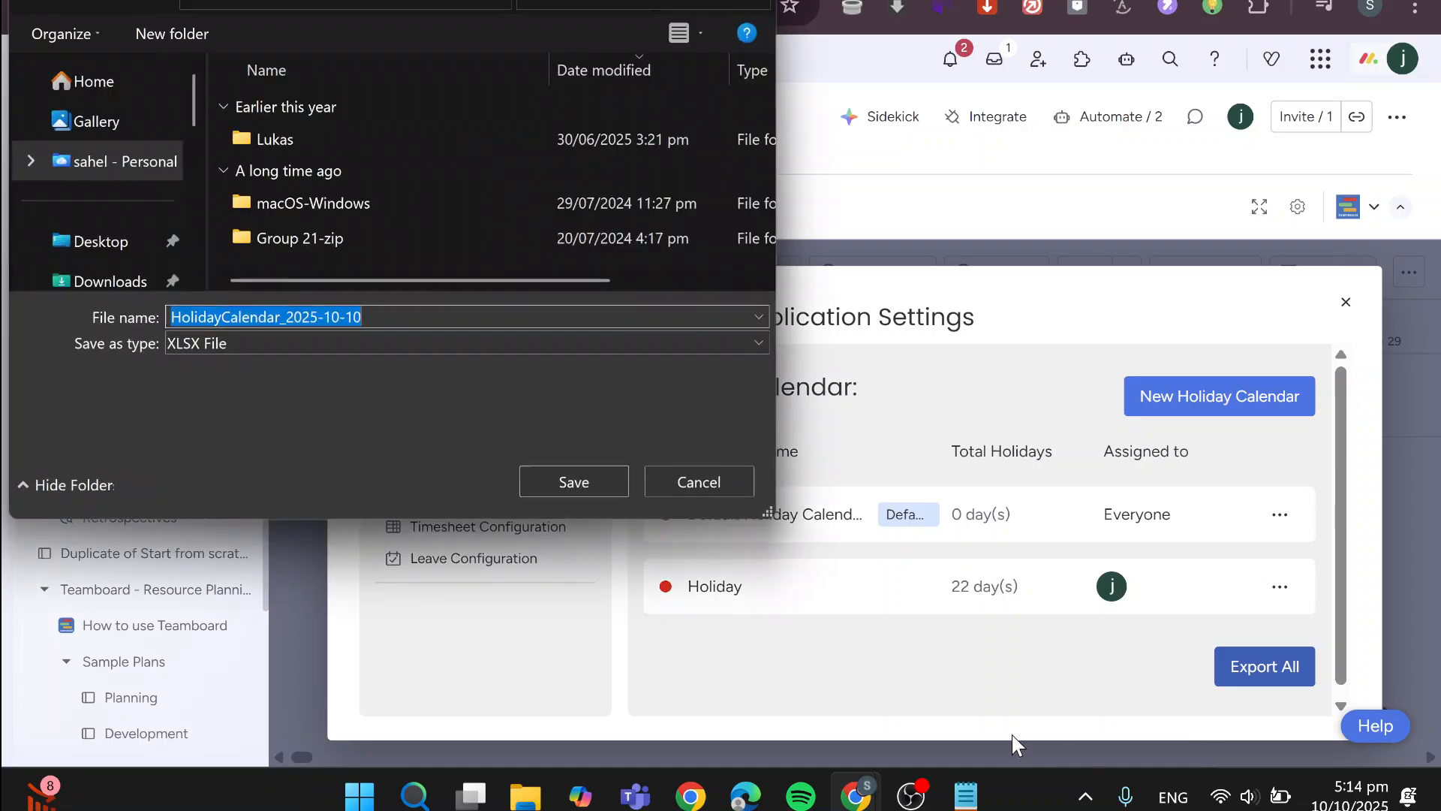
{"action": "left_click", "coordinate": [756, 0]}
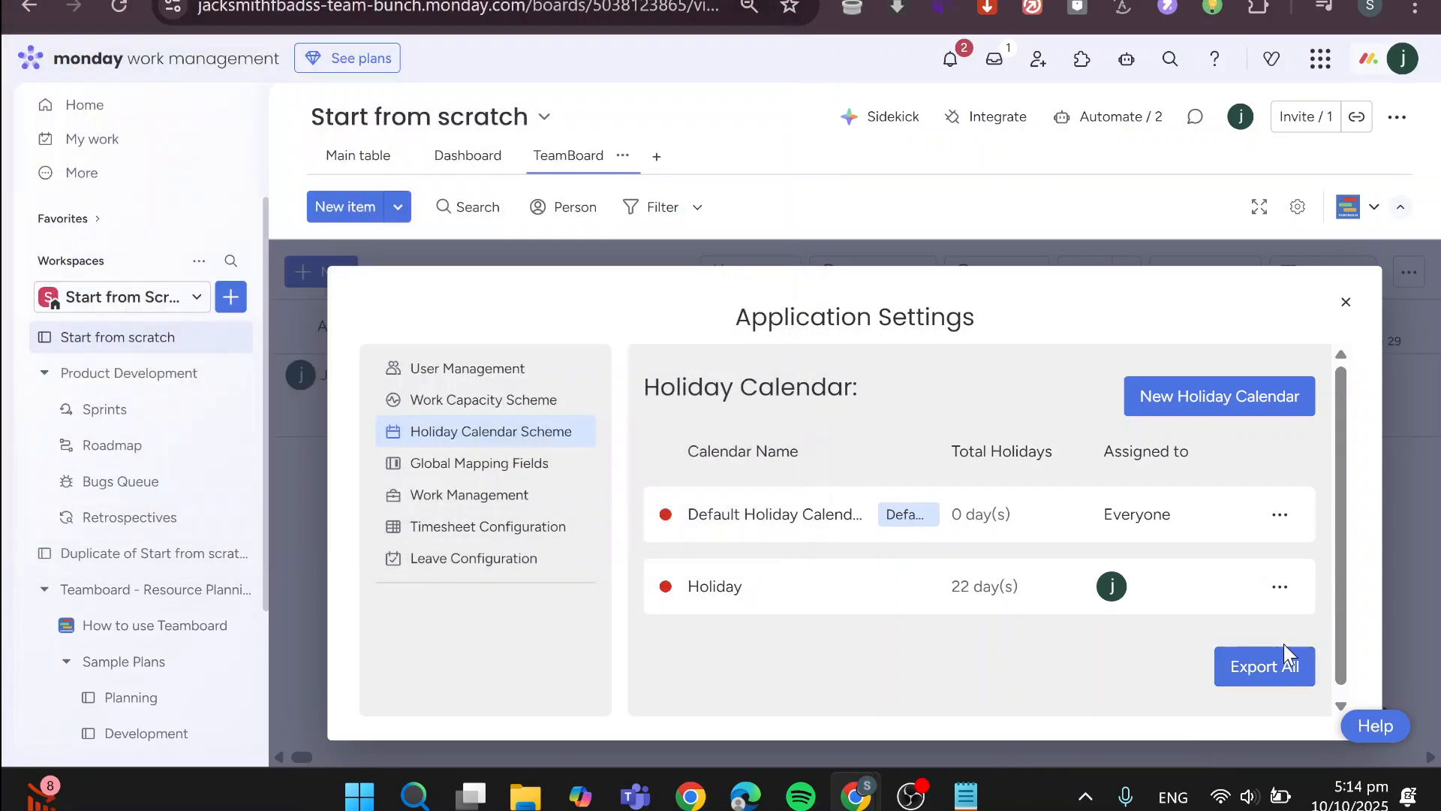
Close the application settings and examine the marked holidays along the TeamBoard timeline
{"action": "left_click", "coordinate": [1287, 588]}
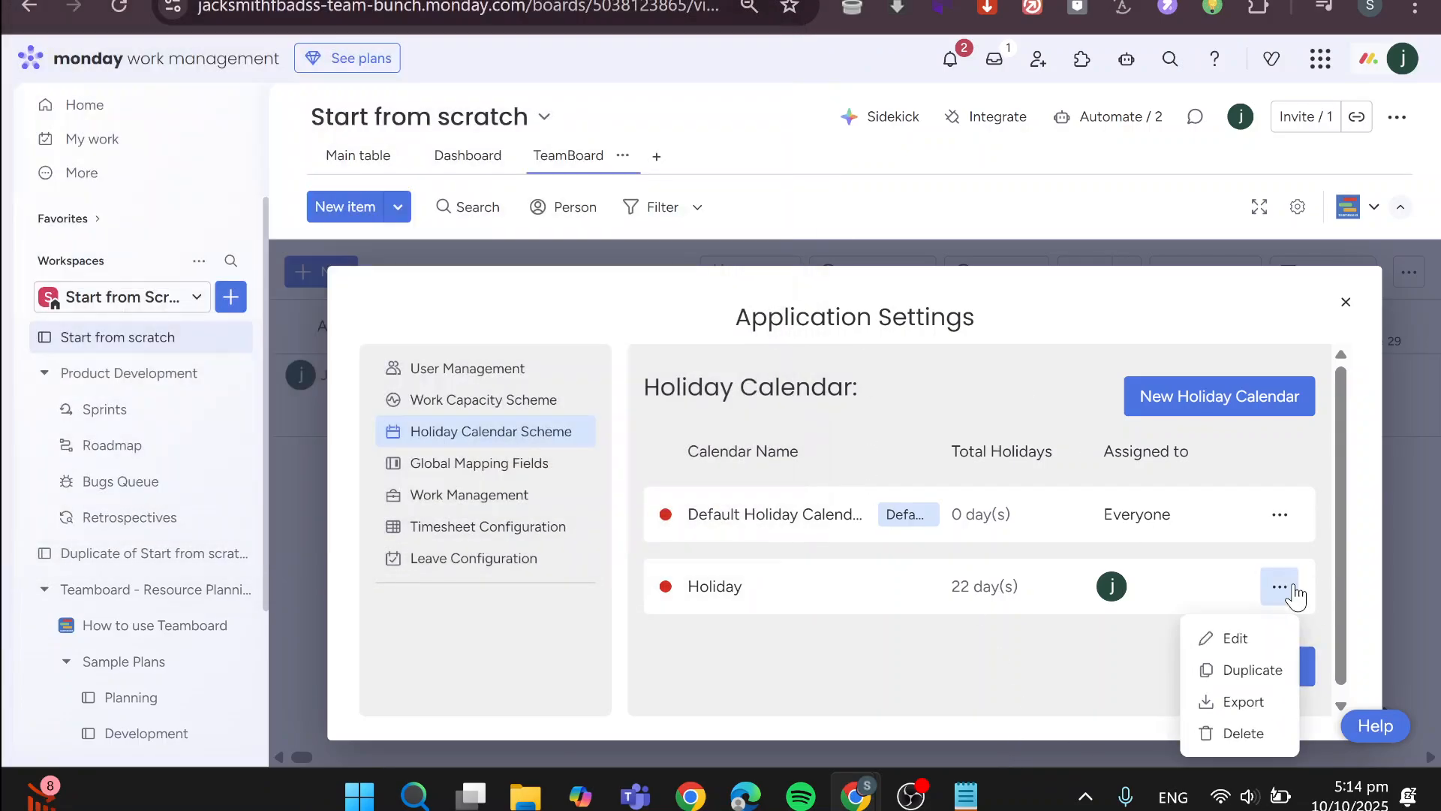
{"action": "left_click", "coordinate": [1407, 555]}
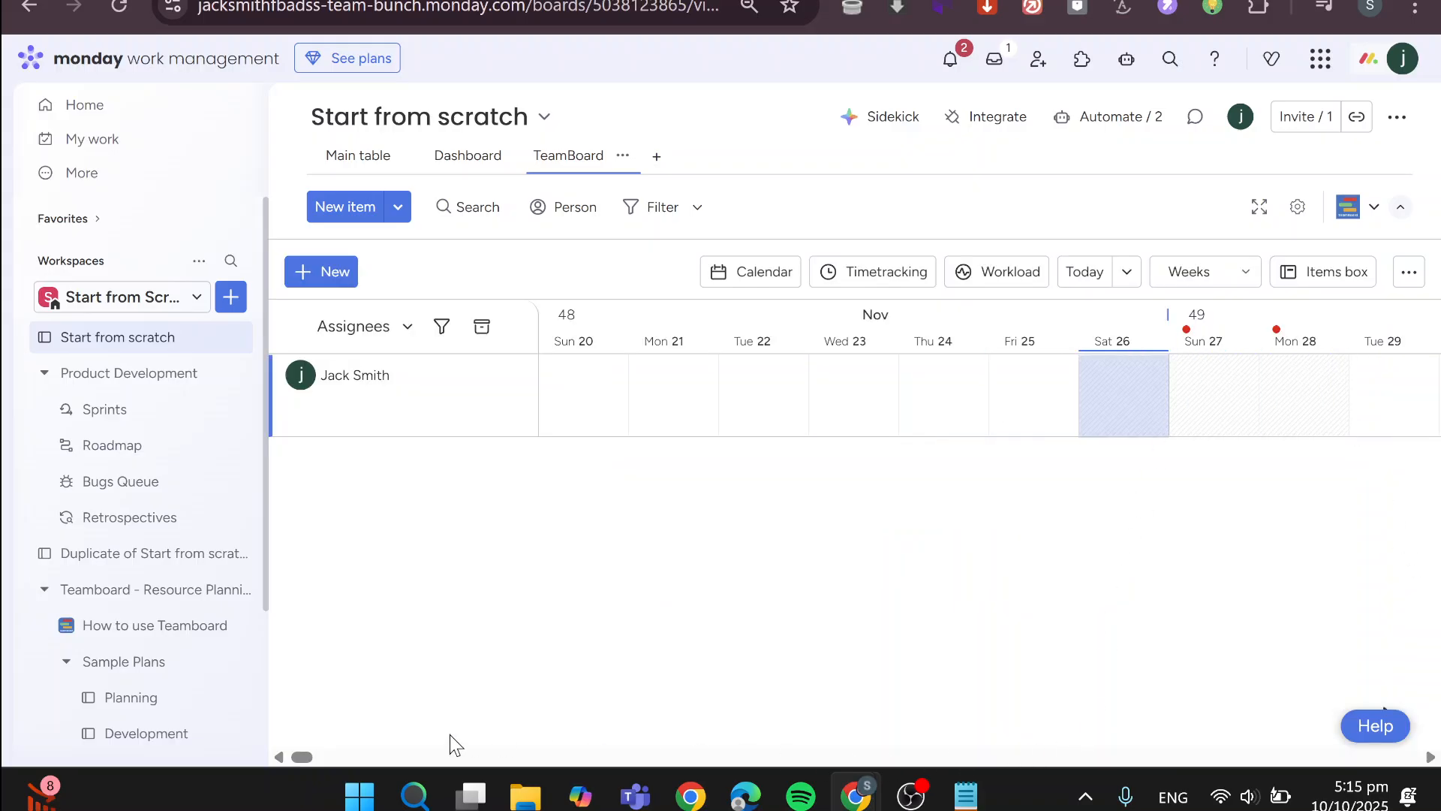
{"action": "left_click_drag", "start_coordinate": [303, 758], "coordinate": [419, 760]}
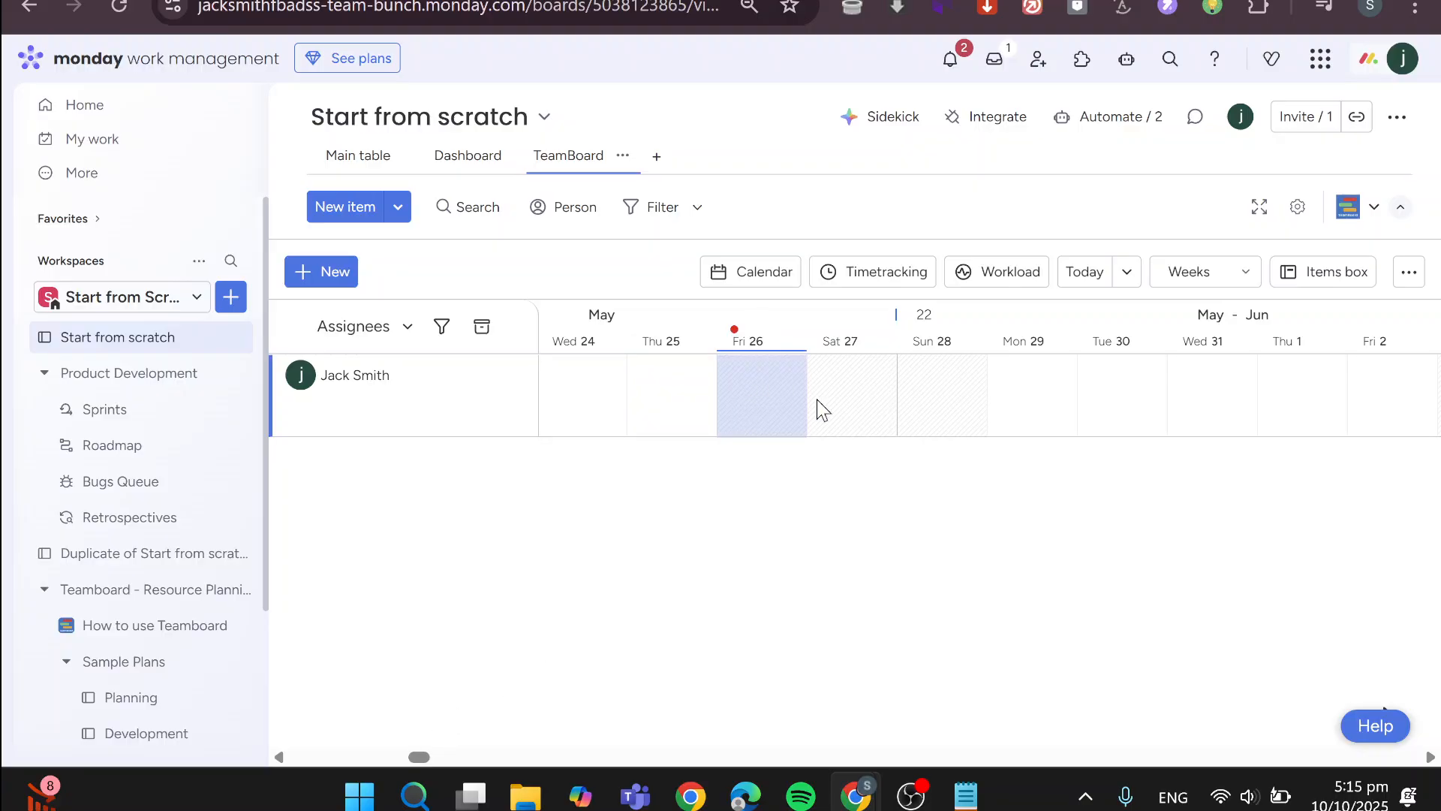
Go to the account's home page
{"action": "left_click", "coordinate": [83, 107]}
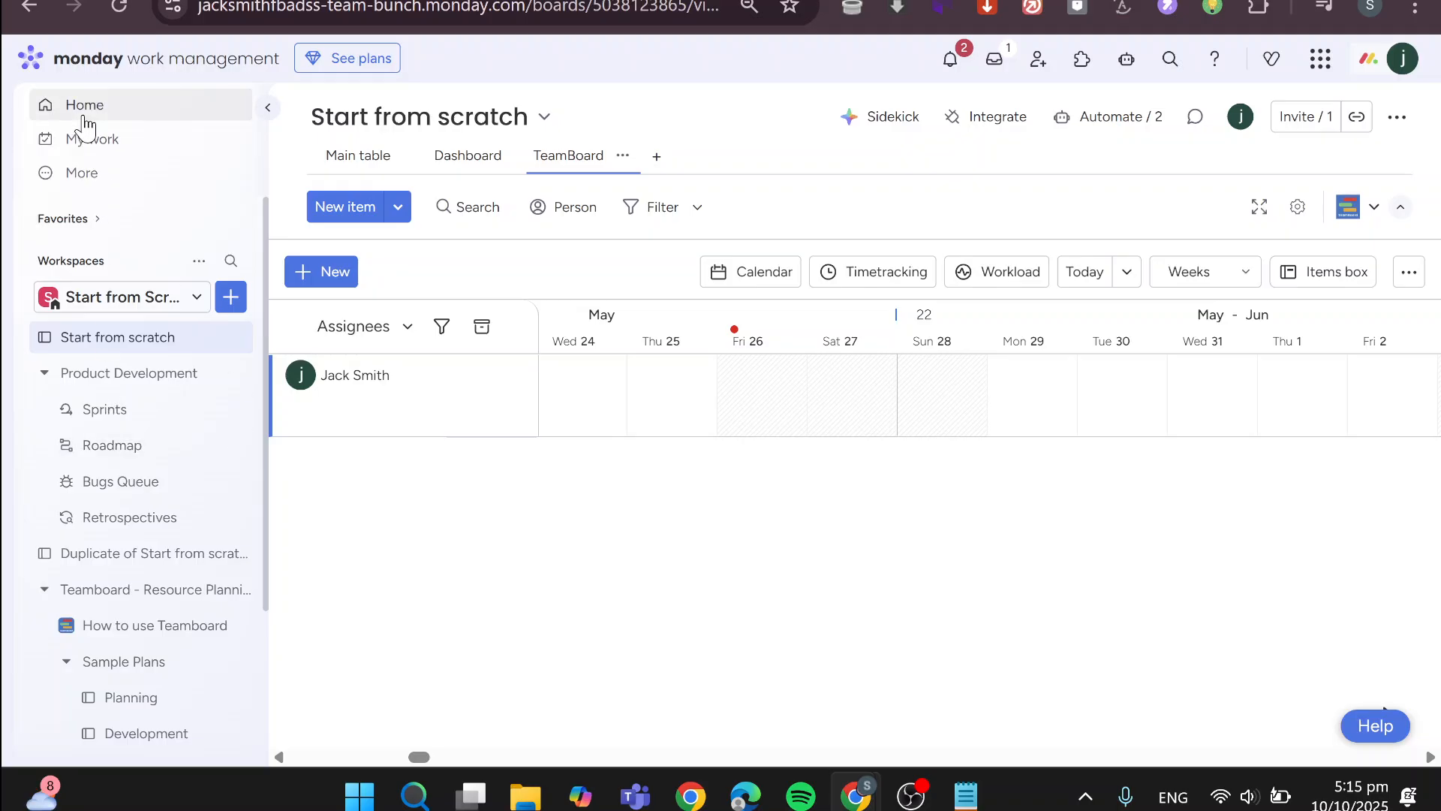